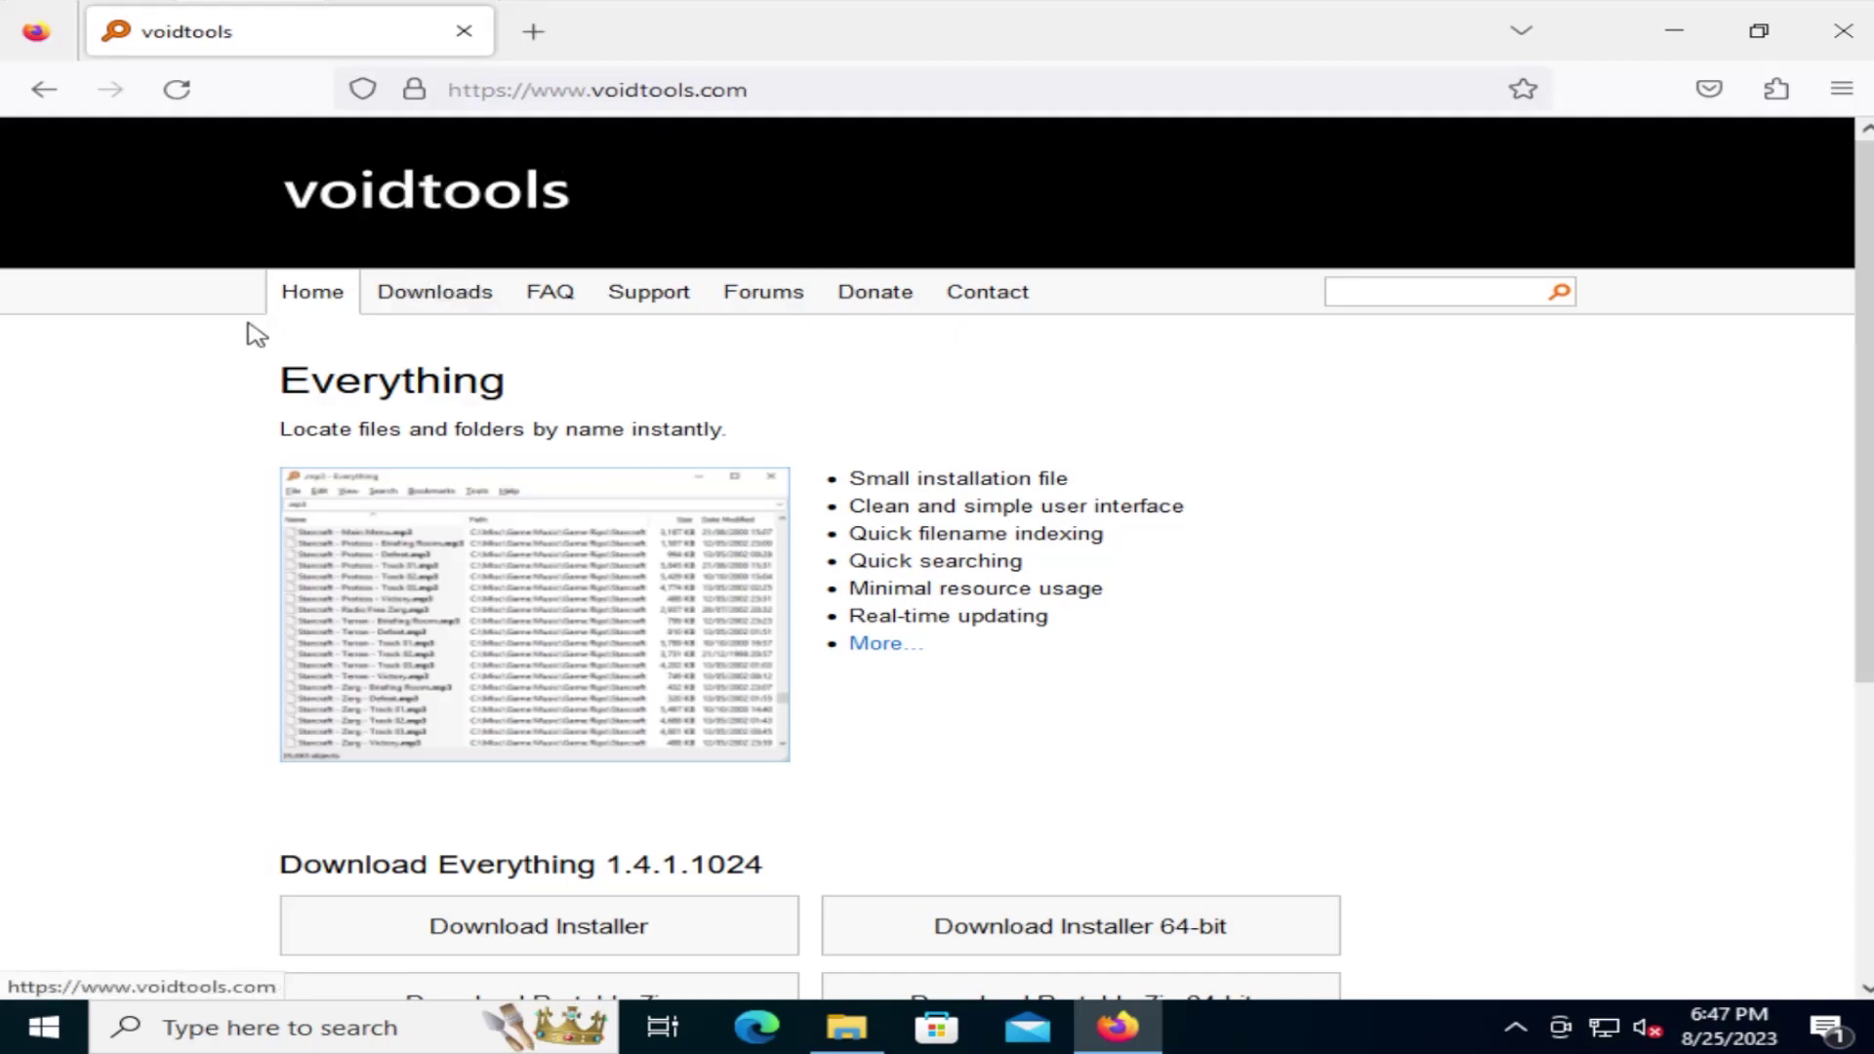
Download the 64-bit portable zip Everything-1.4.1.1024.x64 from Firefox and open its Downloads folder
click(419, 308)
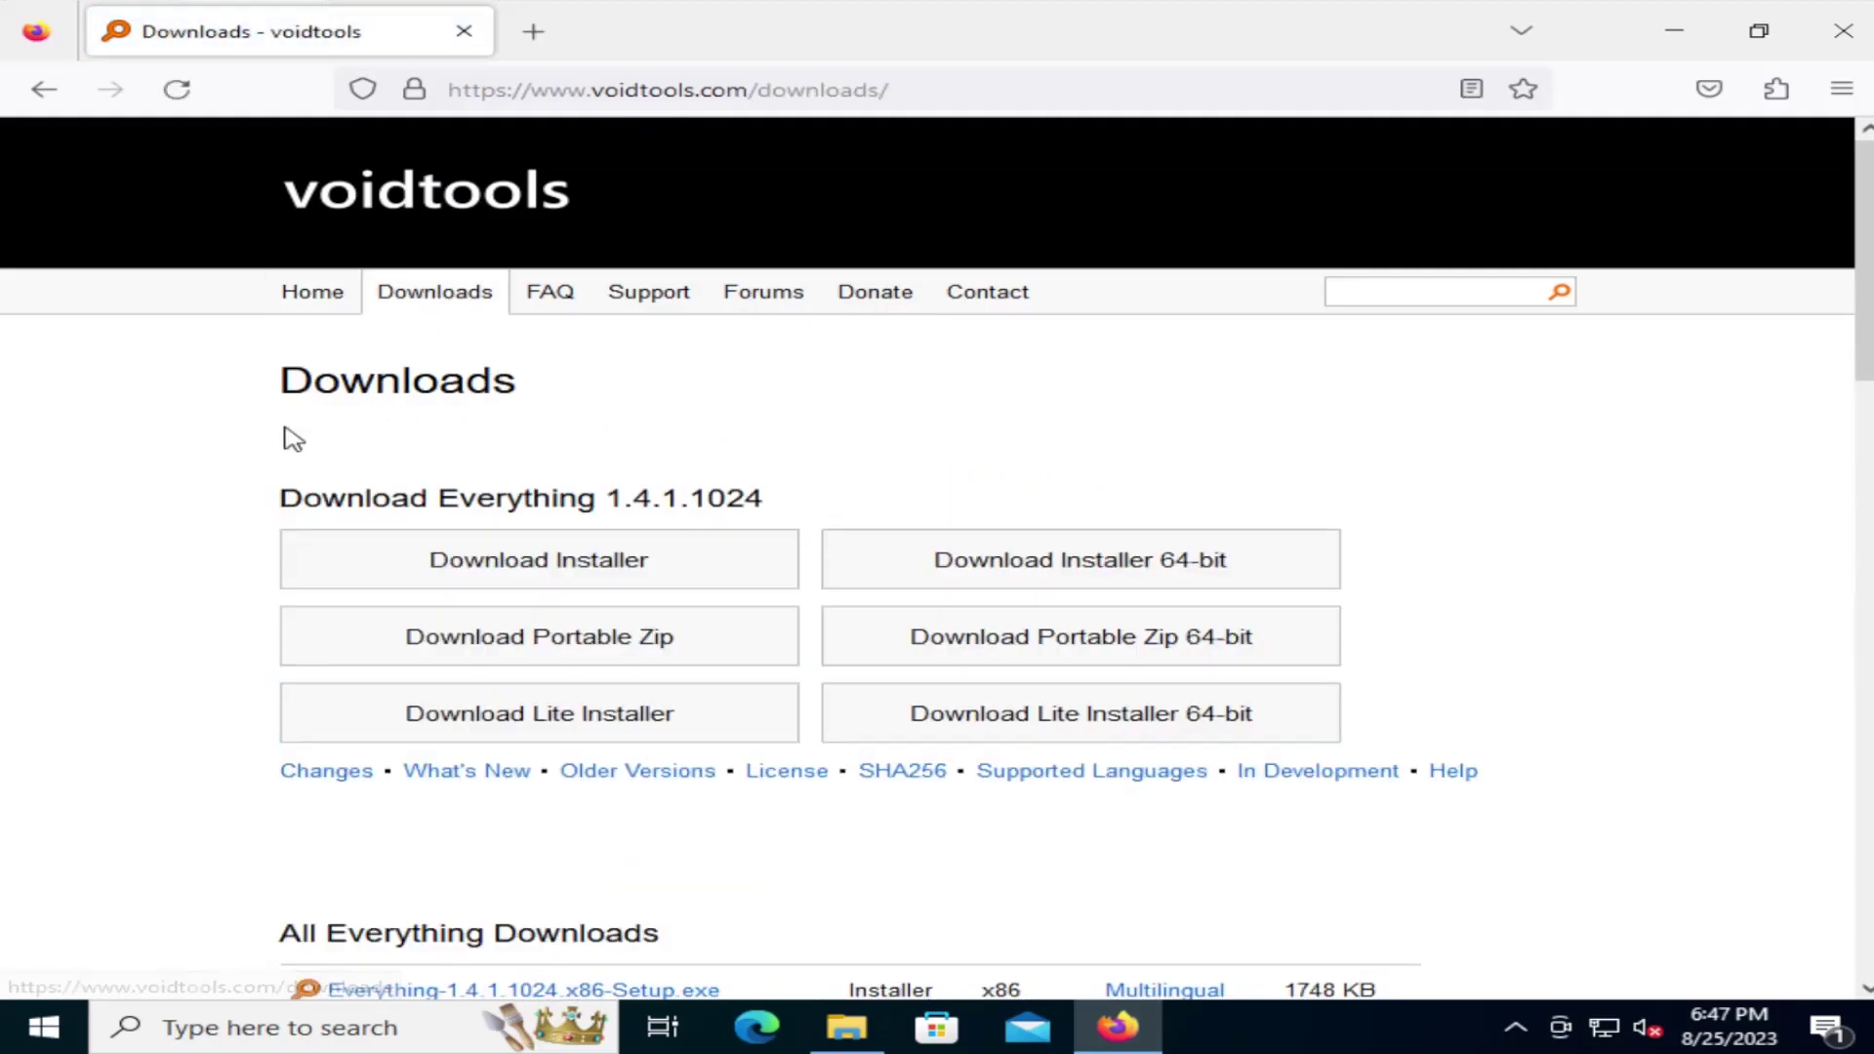
click(1023, 649)
click(1685, 161)
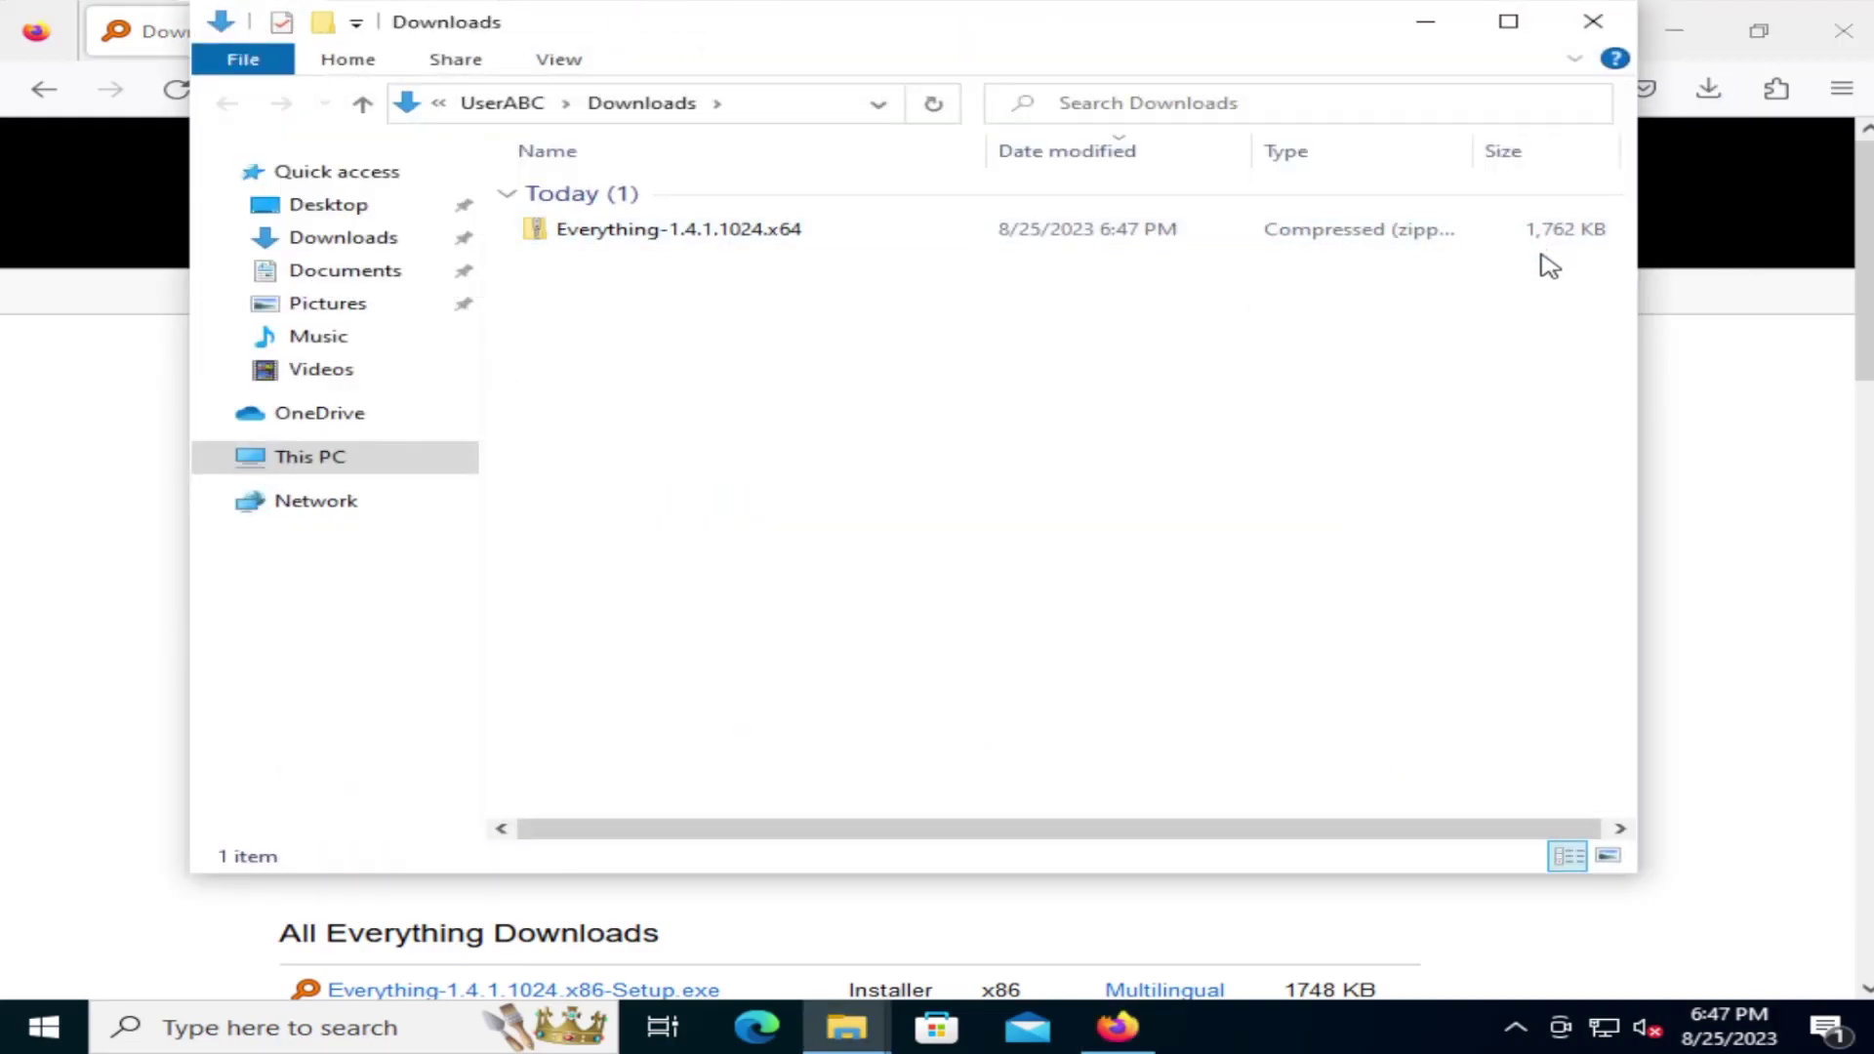
Extract the Everything zip into its own folder and launch Everything.exe from it
click(609, 232)
right_click(609, 233)
click(711, 318)
click(1280, 783)
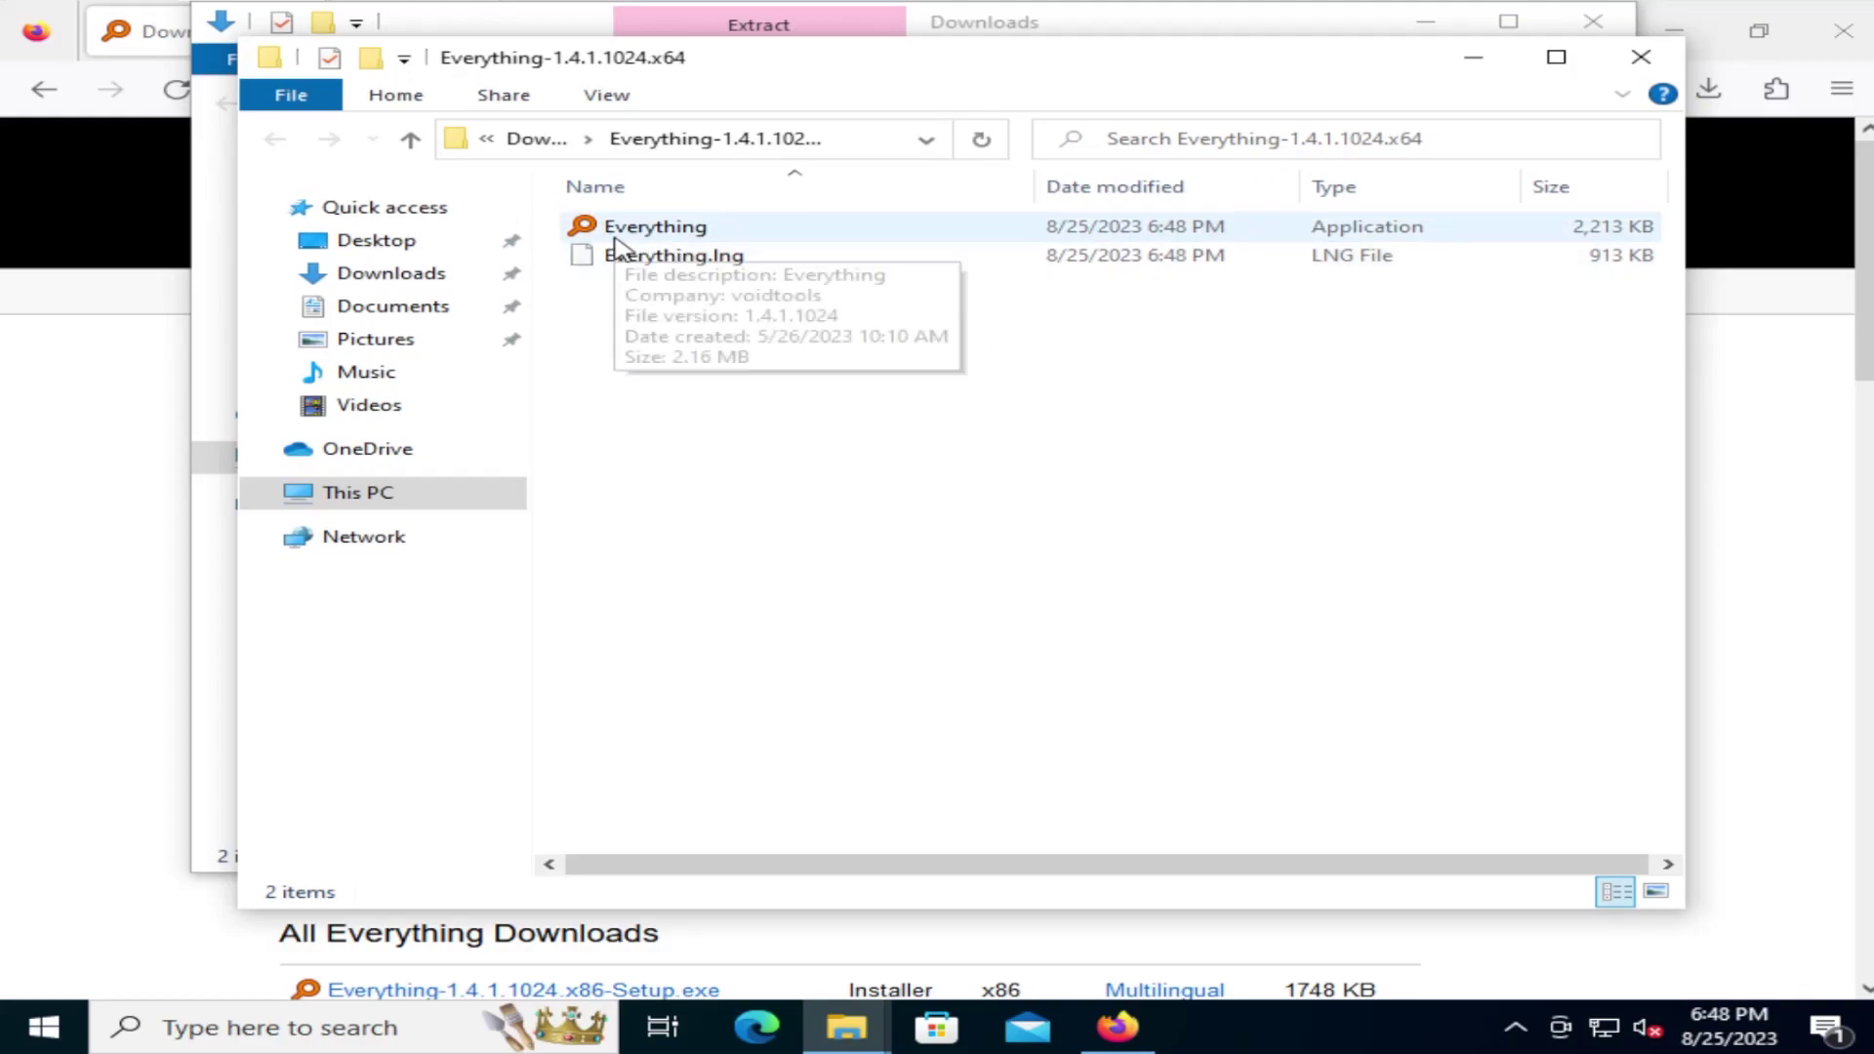
double_click(615, 238)
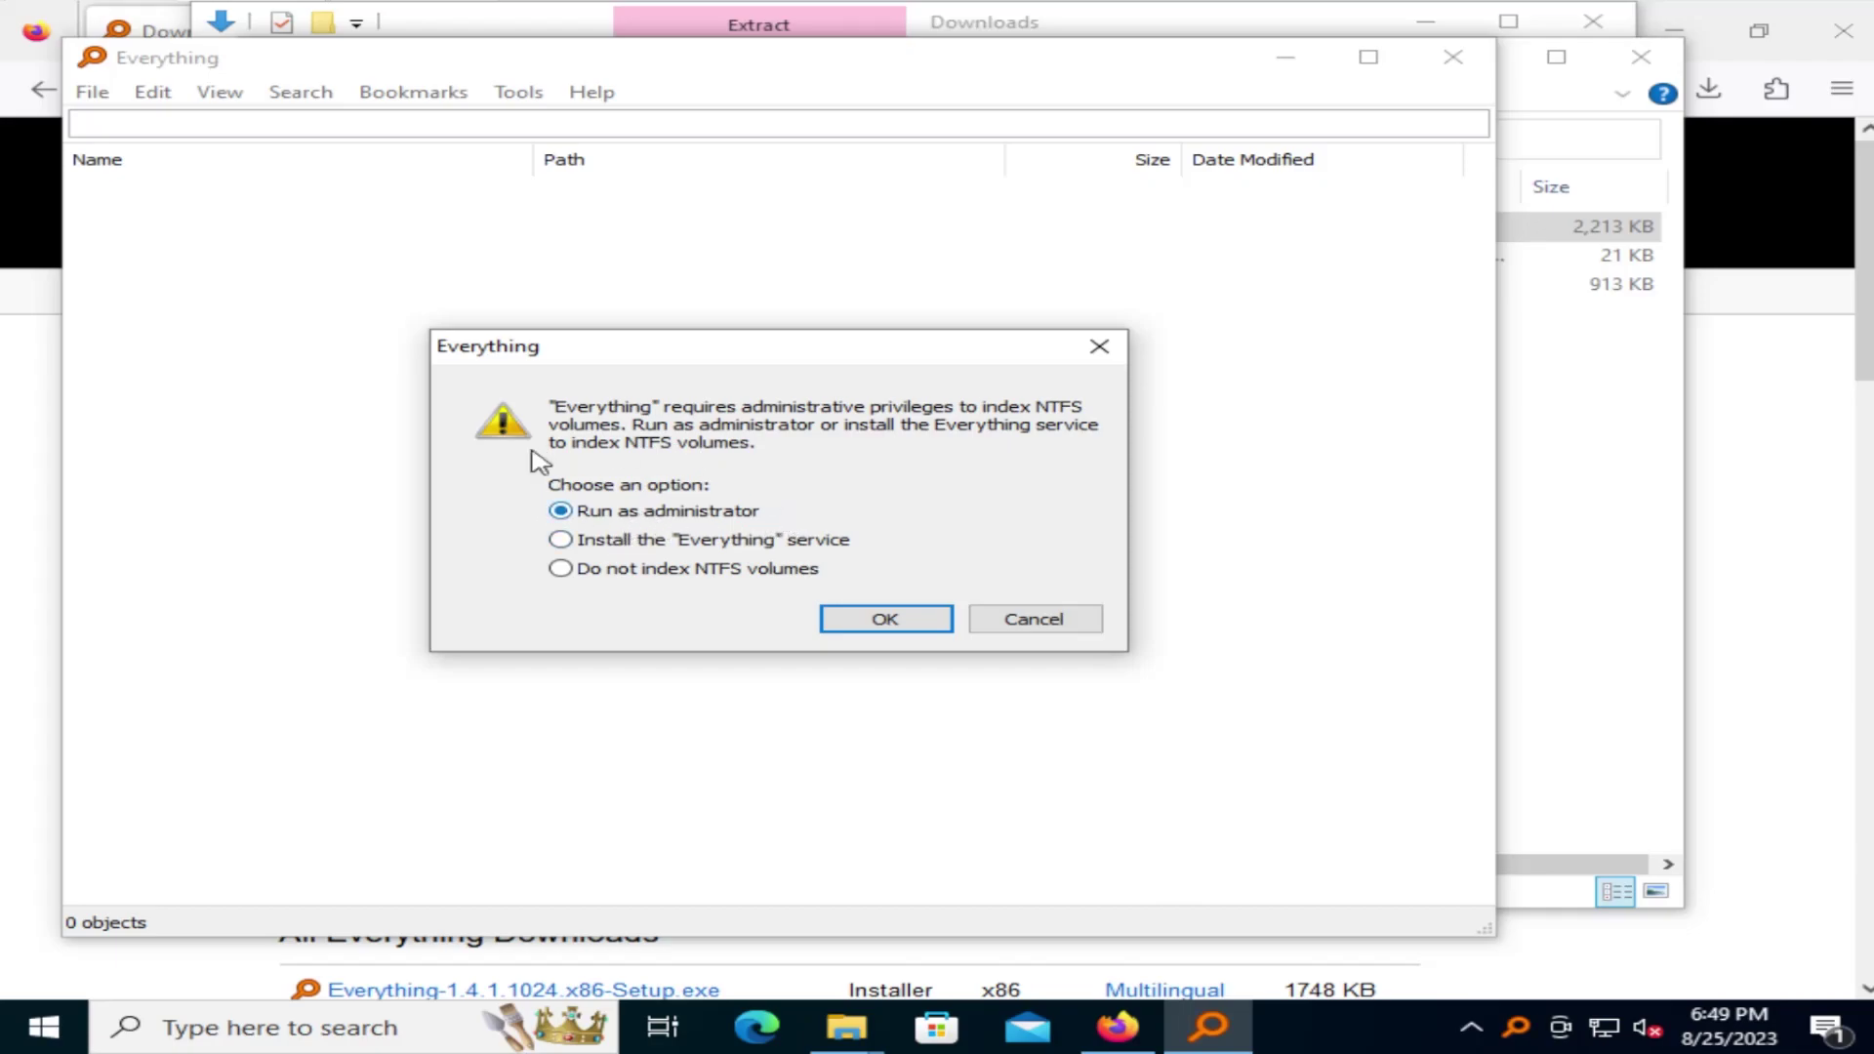
Approve running Everything as administrator so it indexes Local Disk (C:), listing 441,370 objects
click(871, 624)
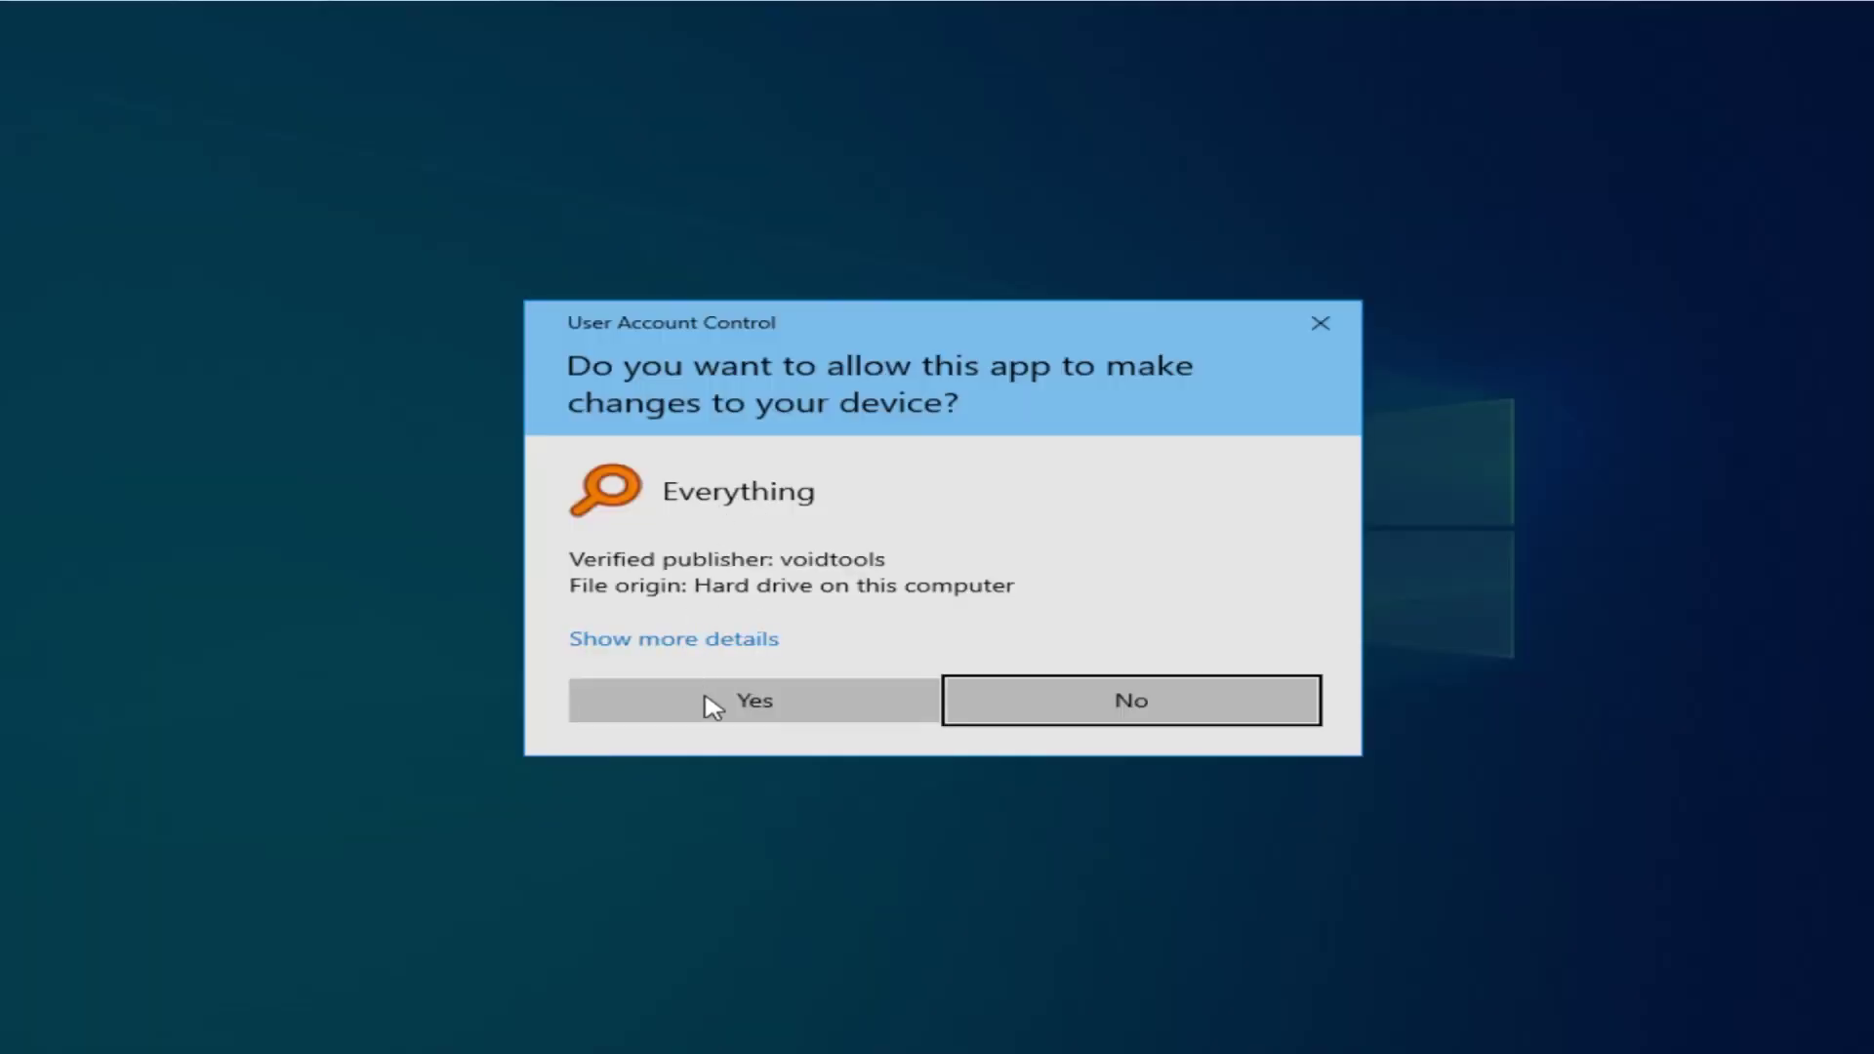
click(718, 703)
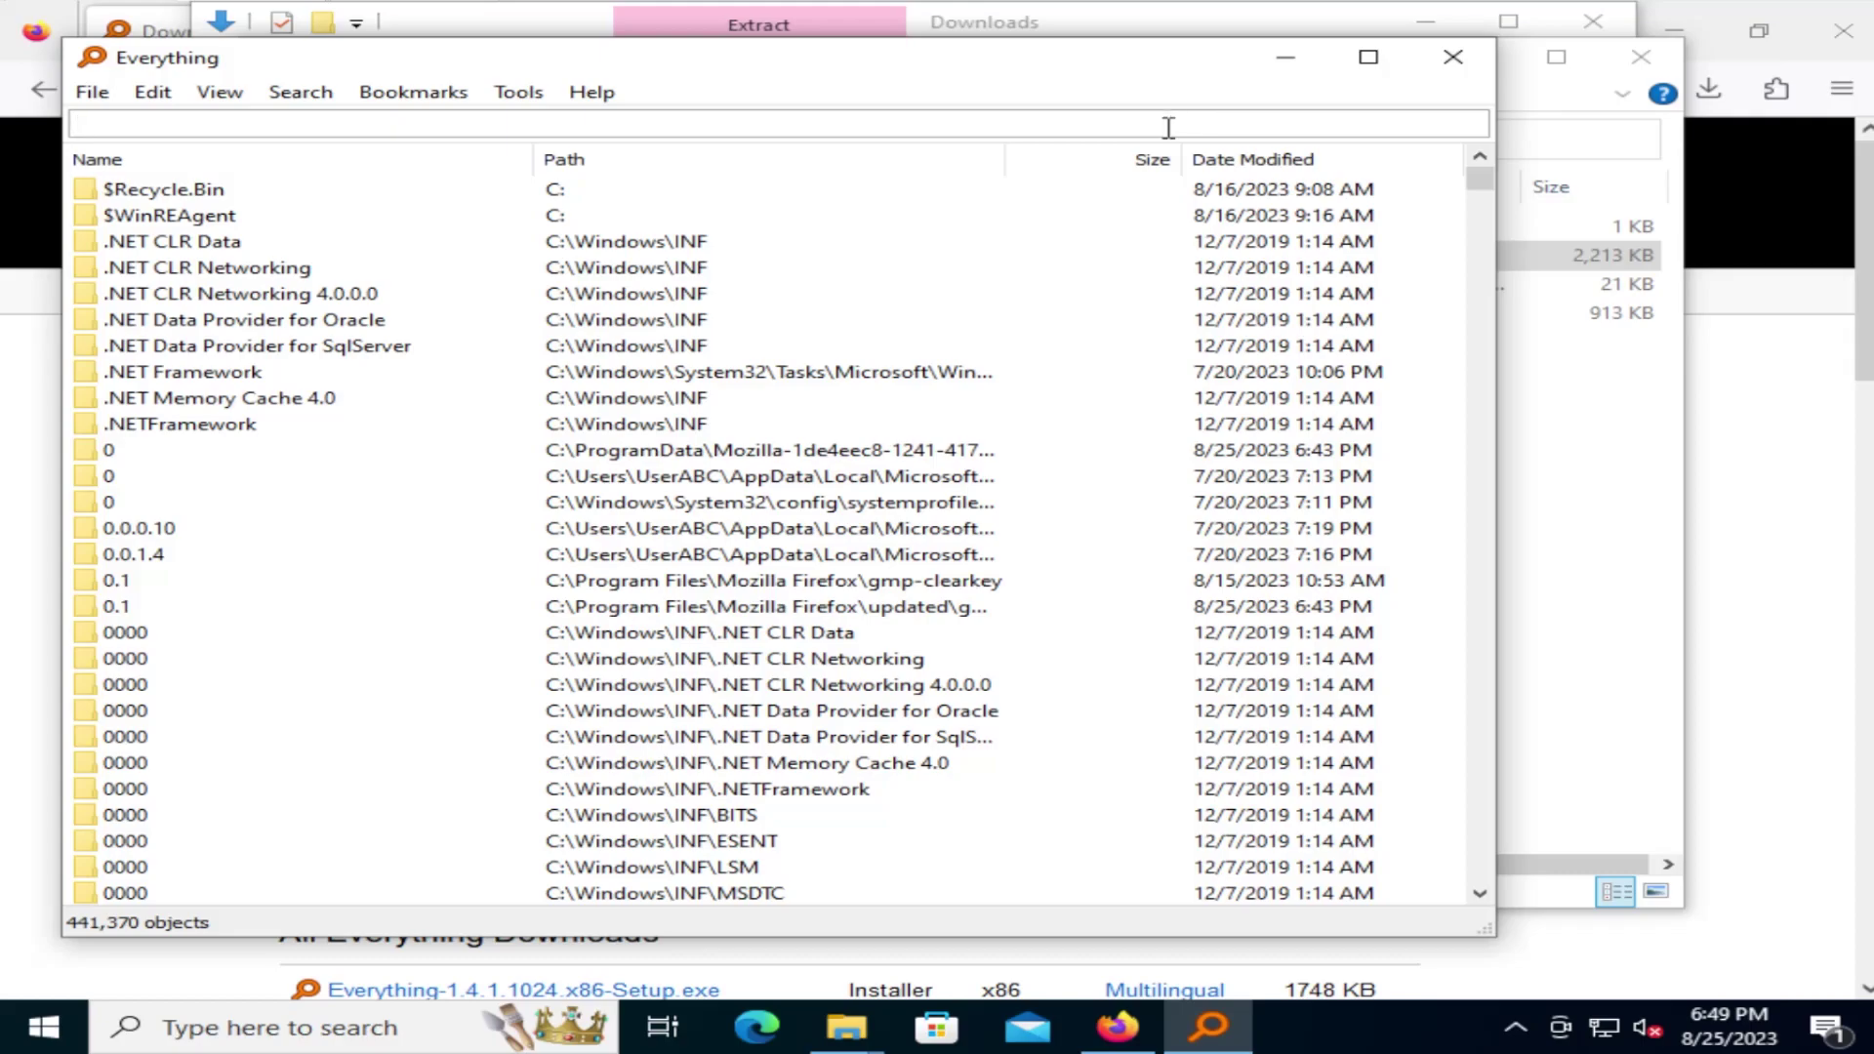
Search for 'hosts' and select the hosts file in C:\Windows\System32\drivers\etc
text(h)
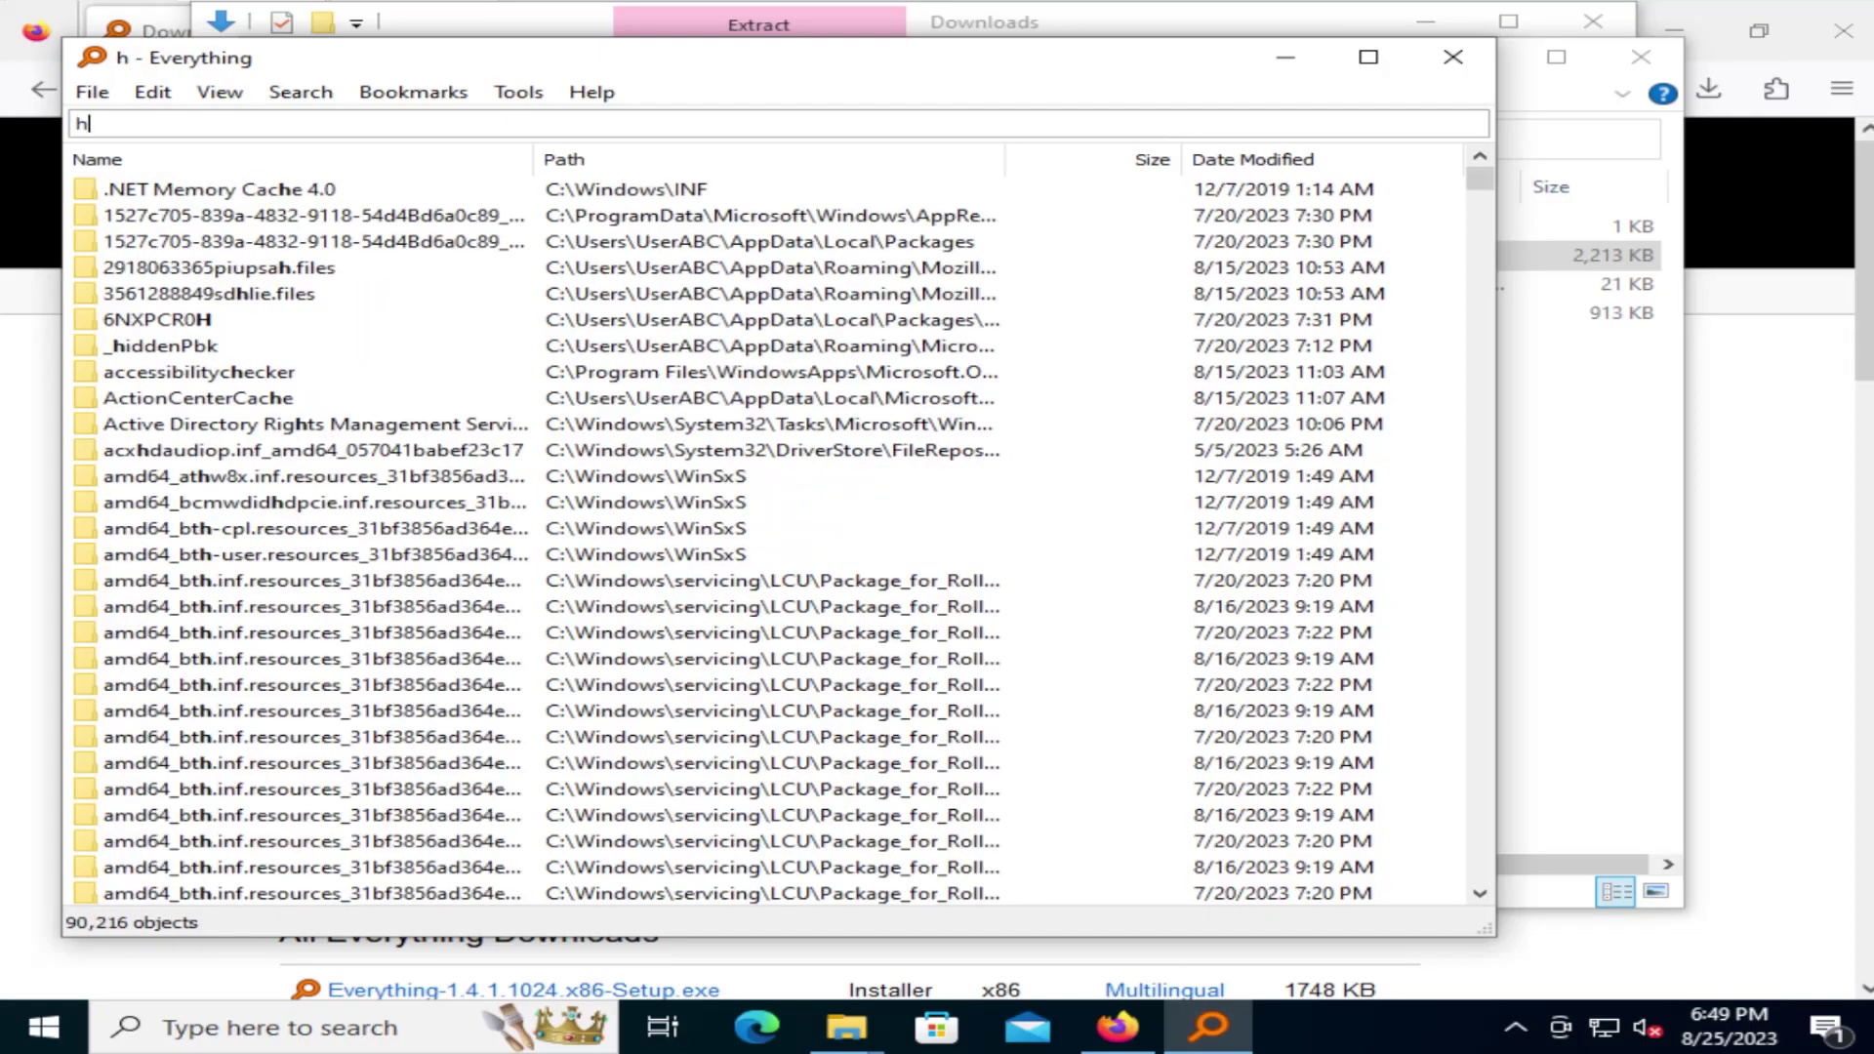
text(osts)
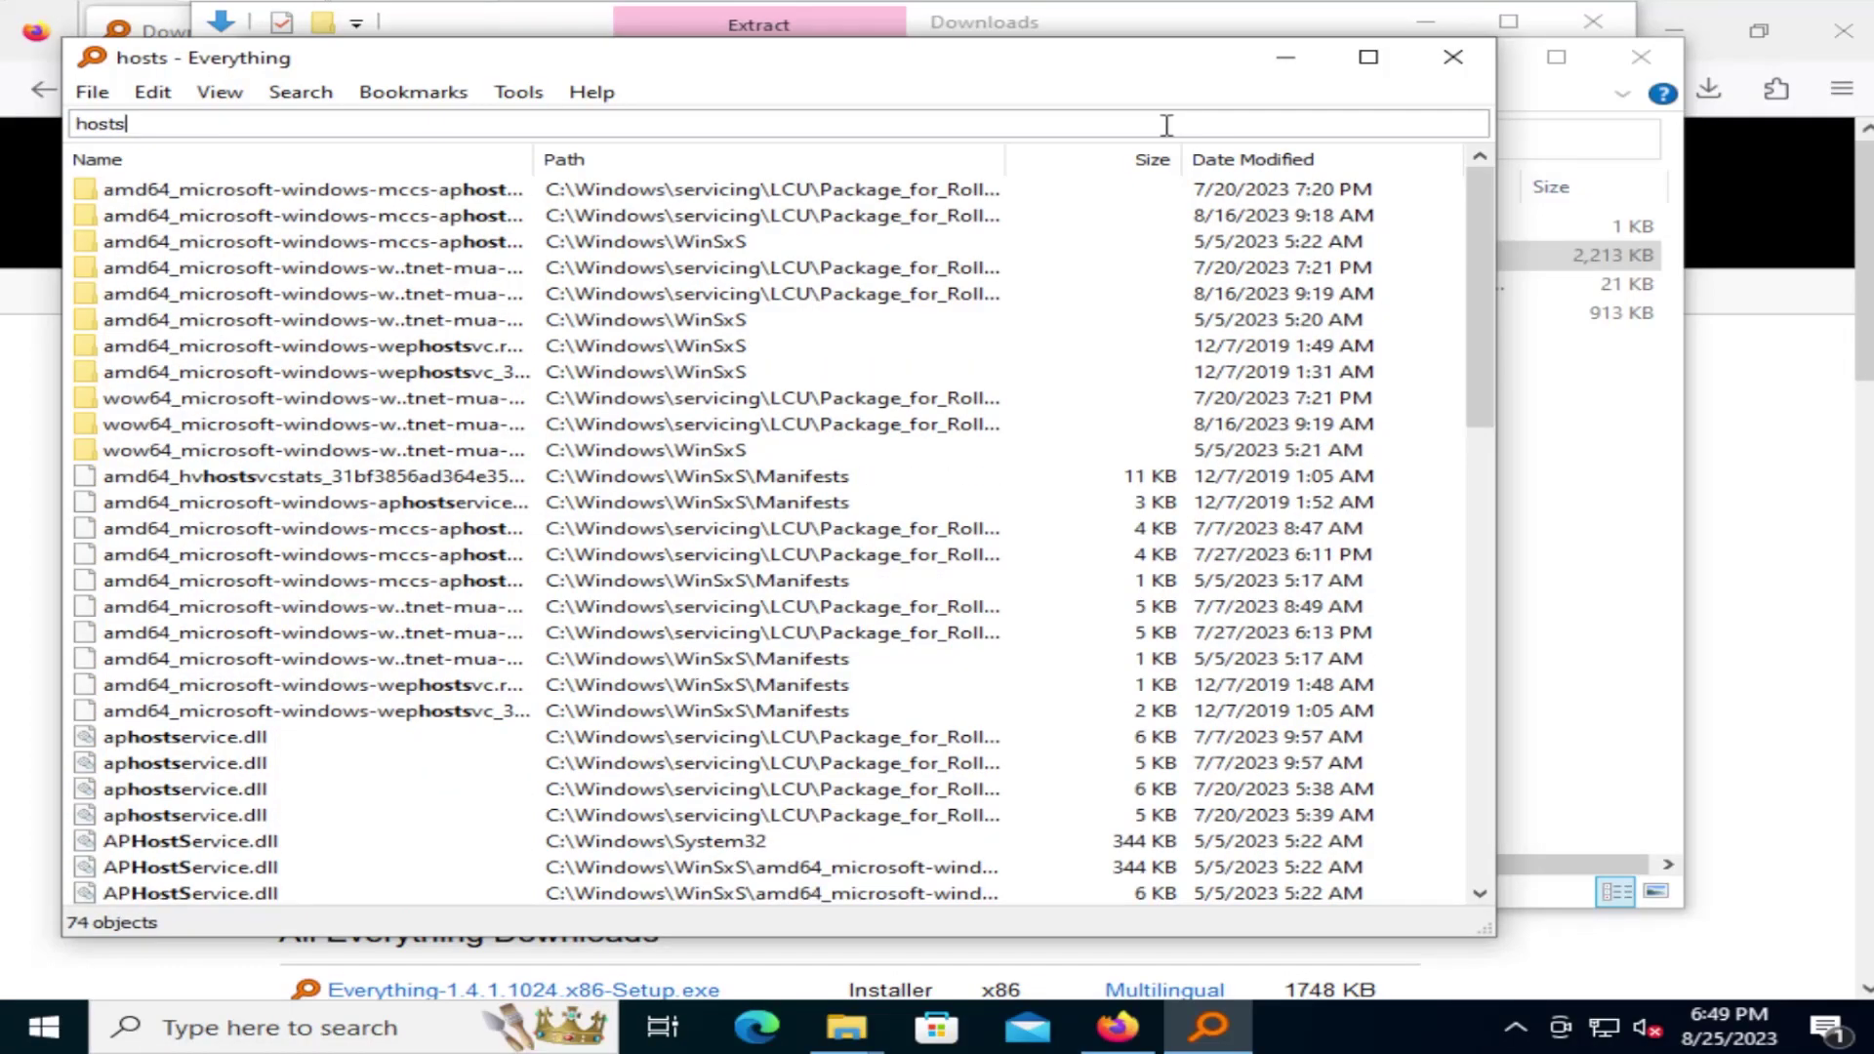
scroll(625, 415, down, 4)
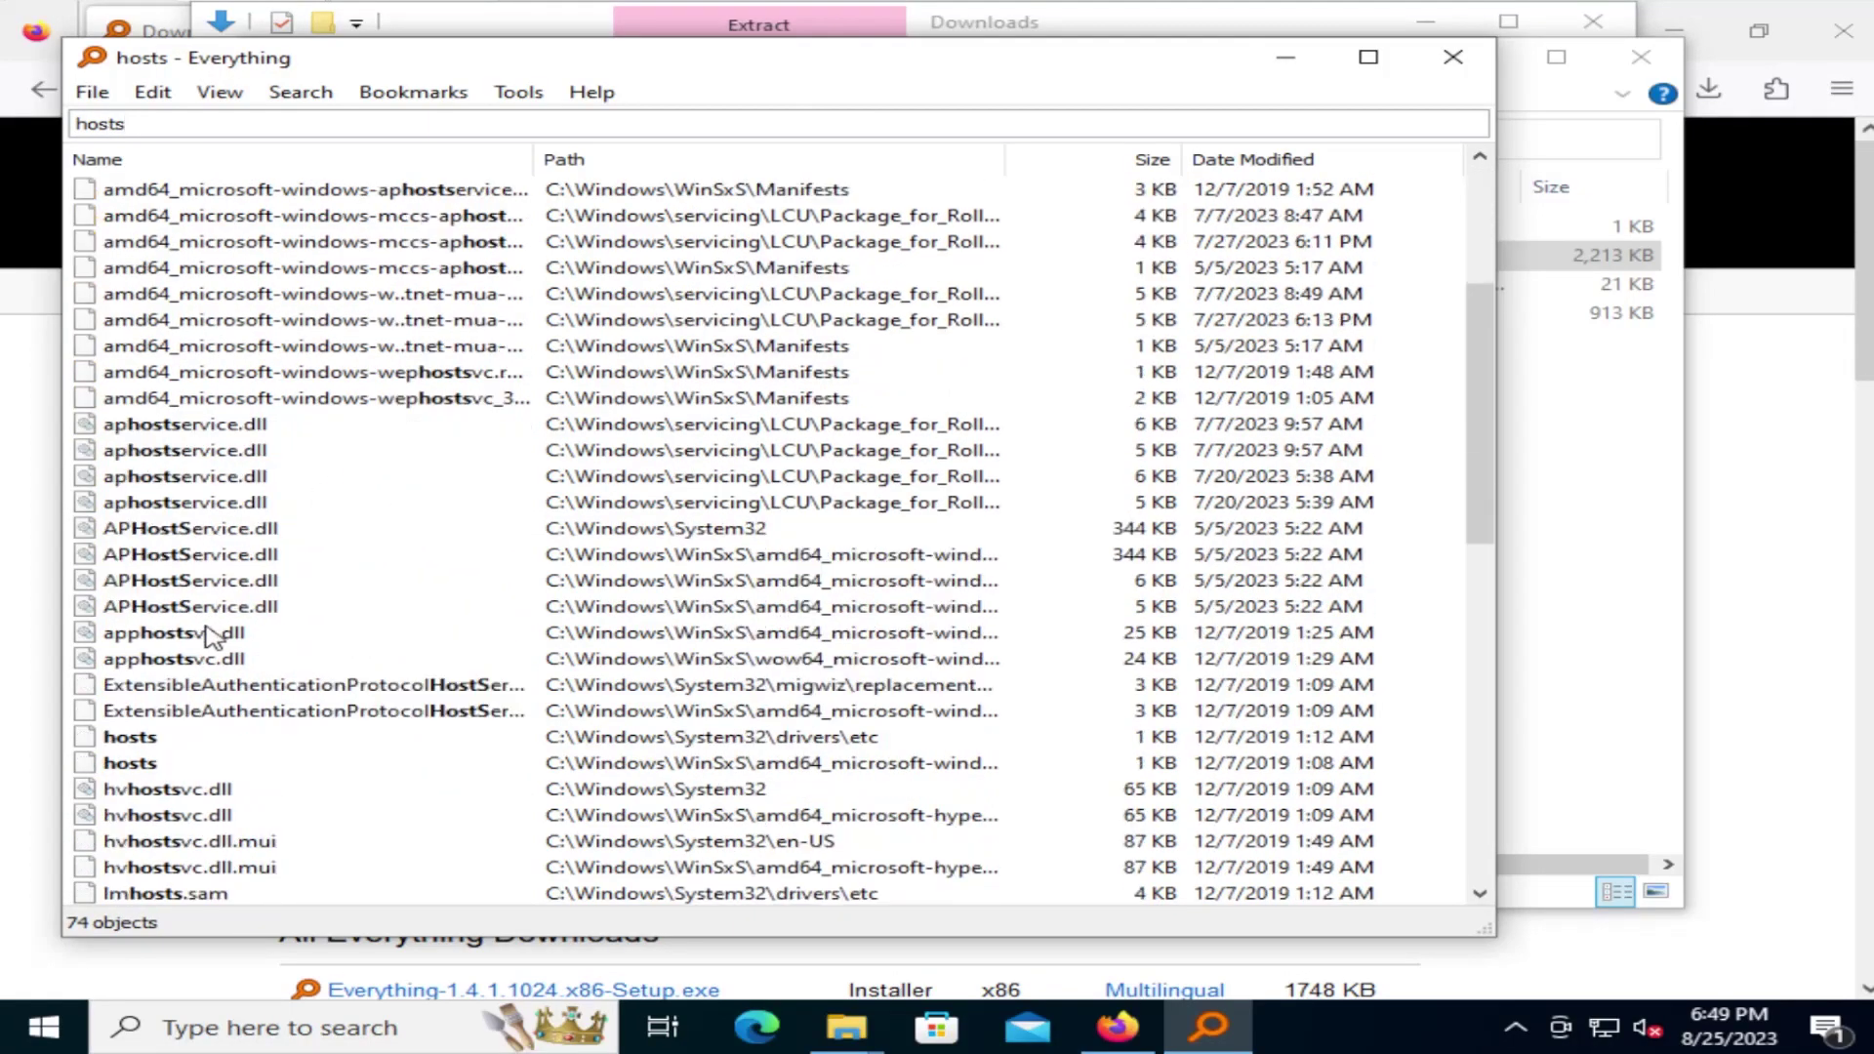
click(145, 741)
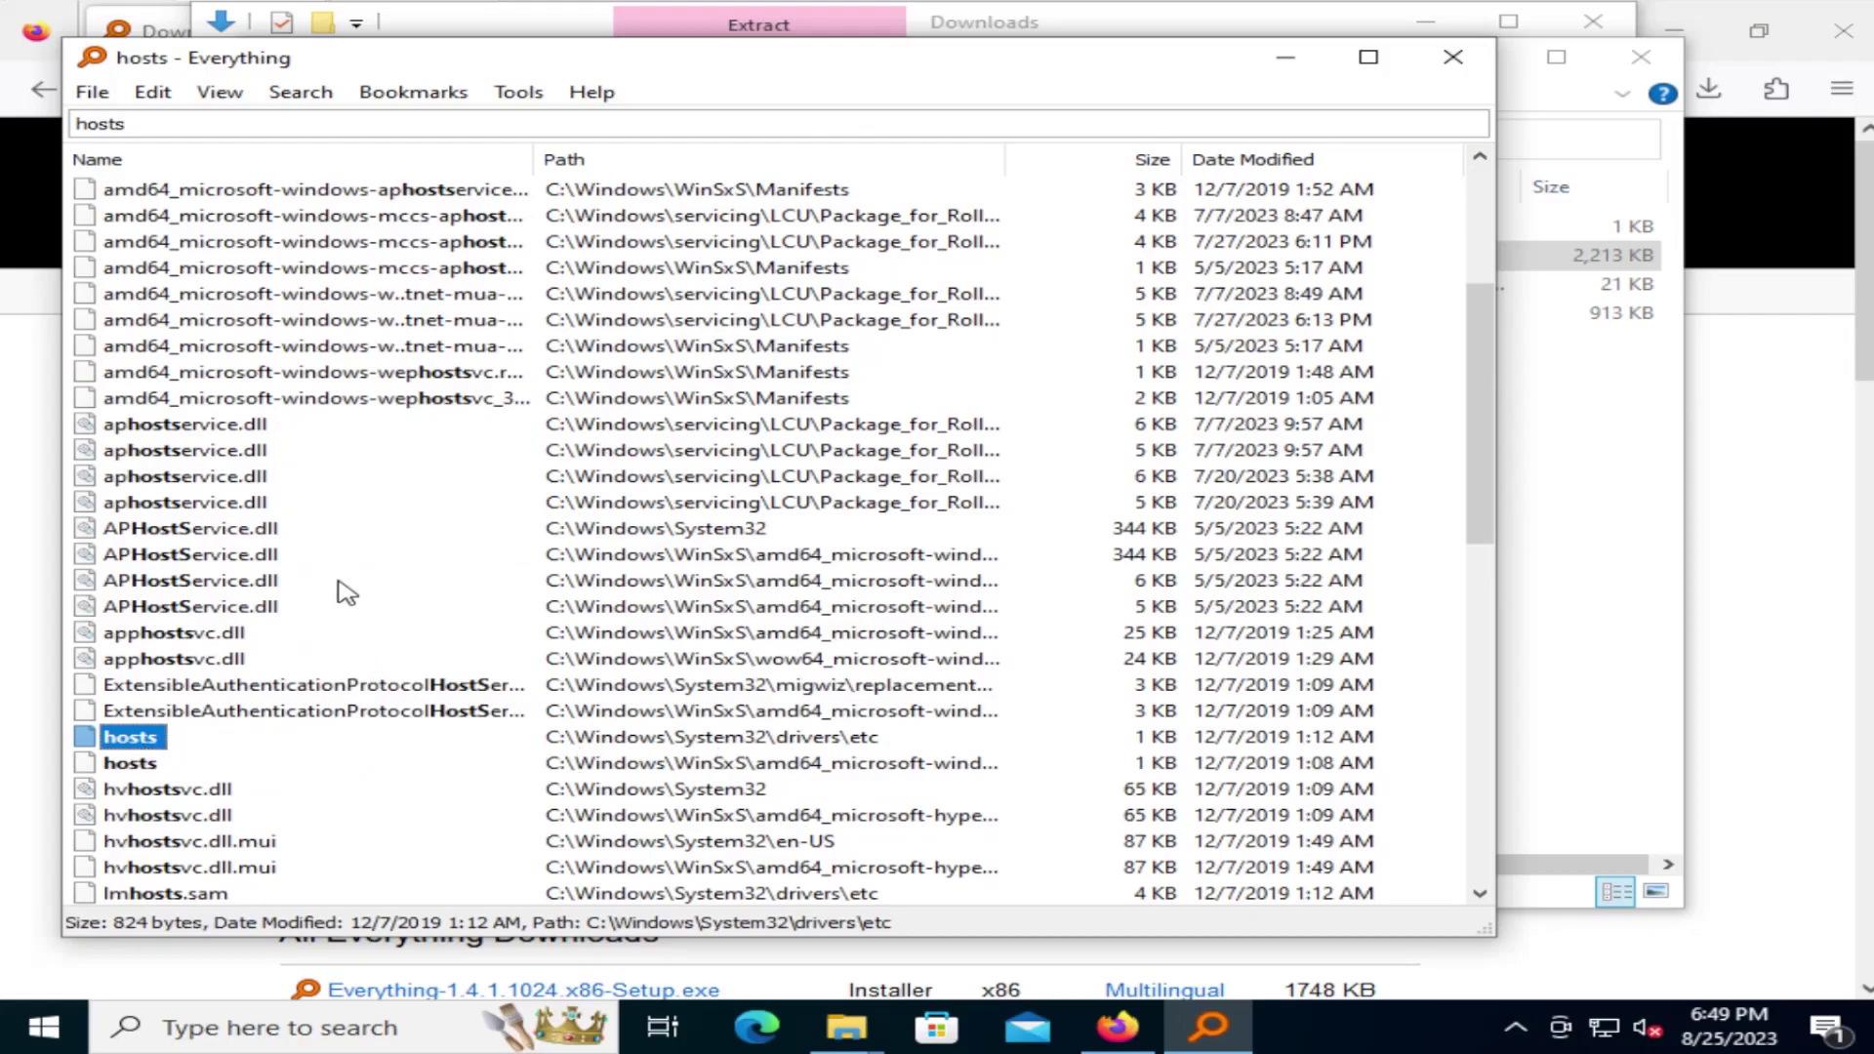
scroll(310, 591, up, 4)
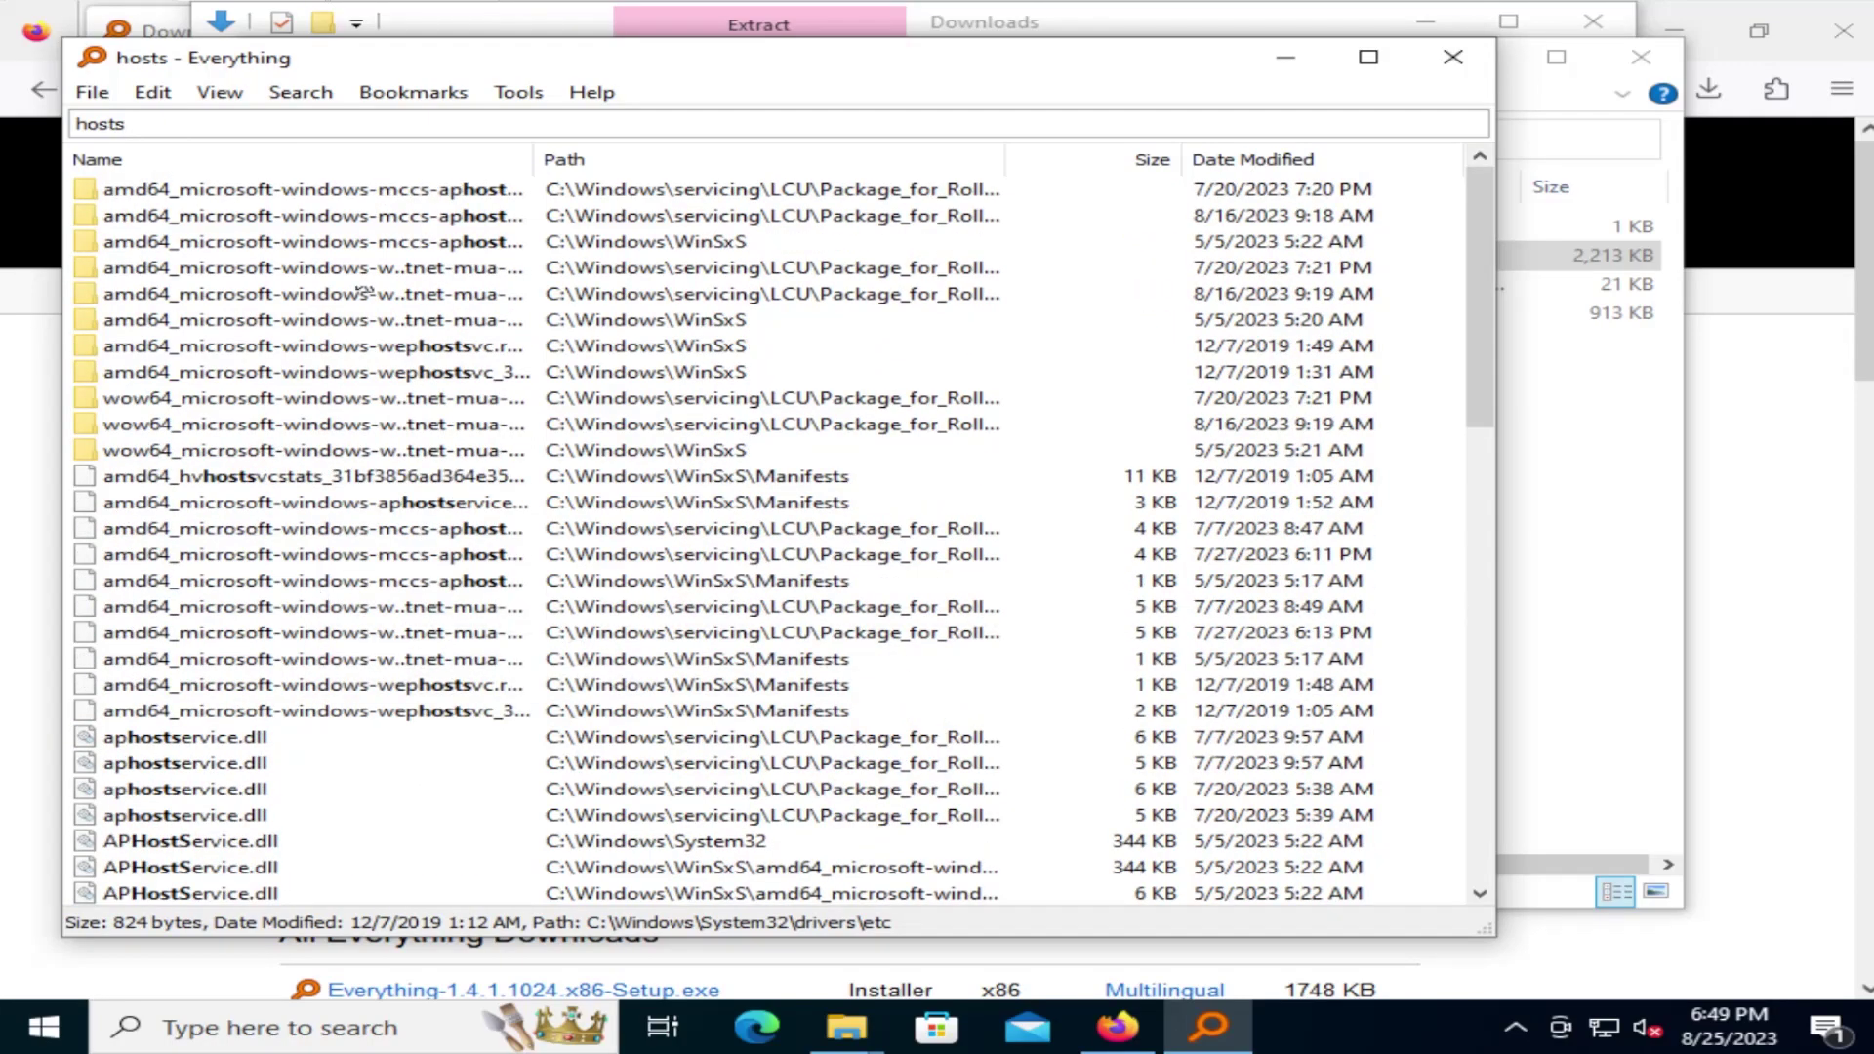
click(234, 128)
Search 'hosts dll' to narrow results to 18 objects like apphostsvc.dll
key(BackSpace)
text(hosts dll)
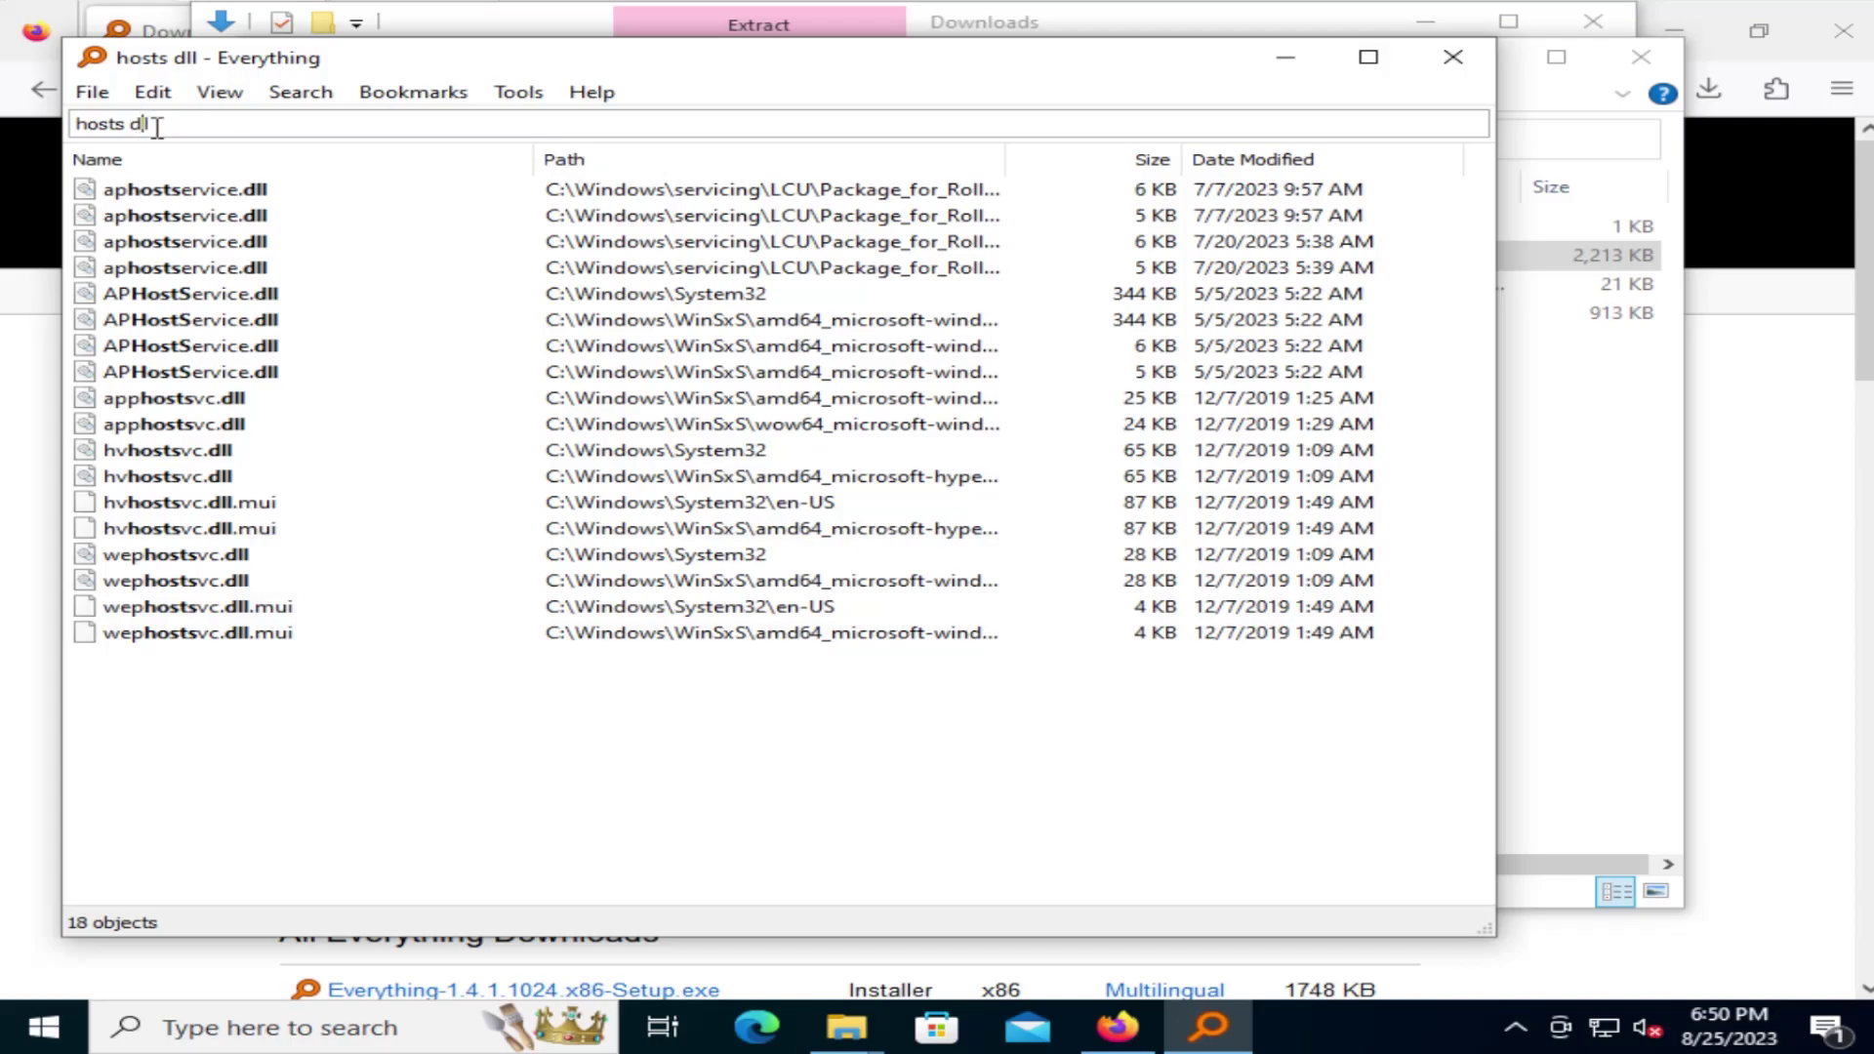
drag(156, 124, 44, 121)
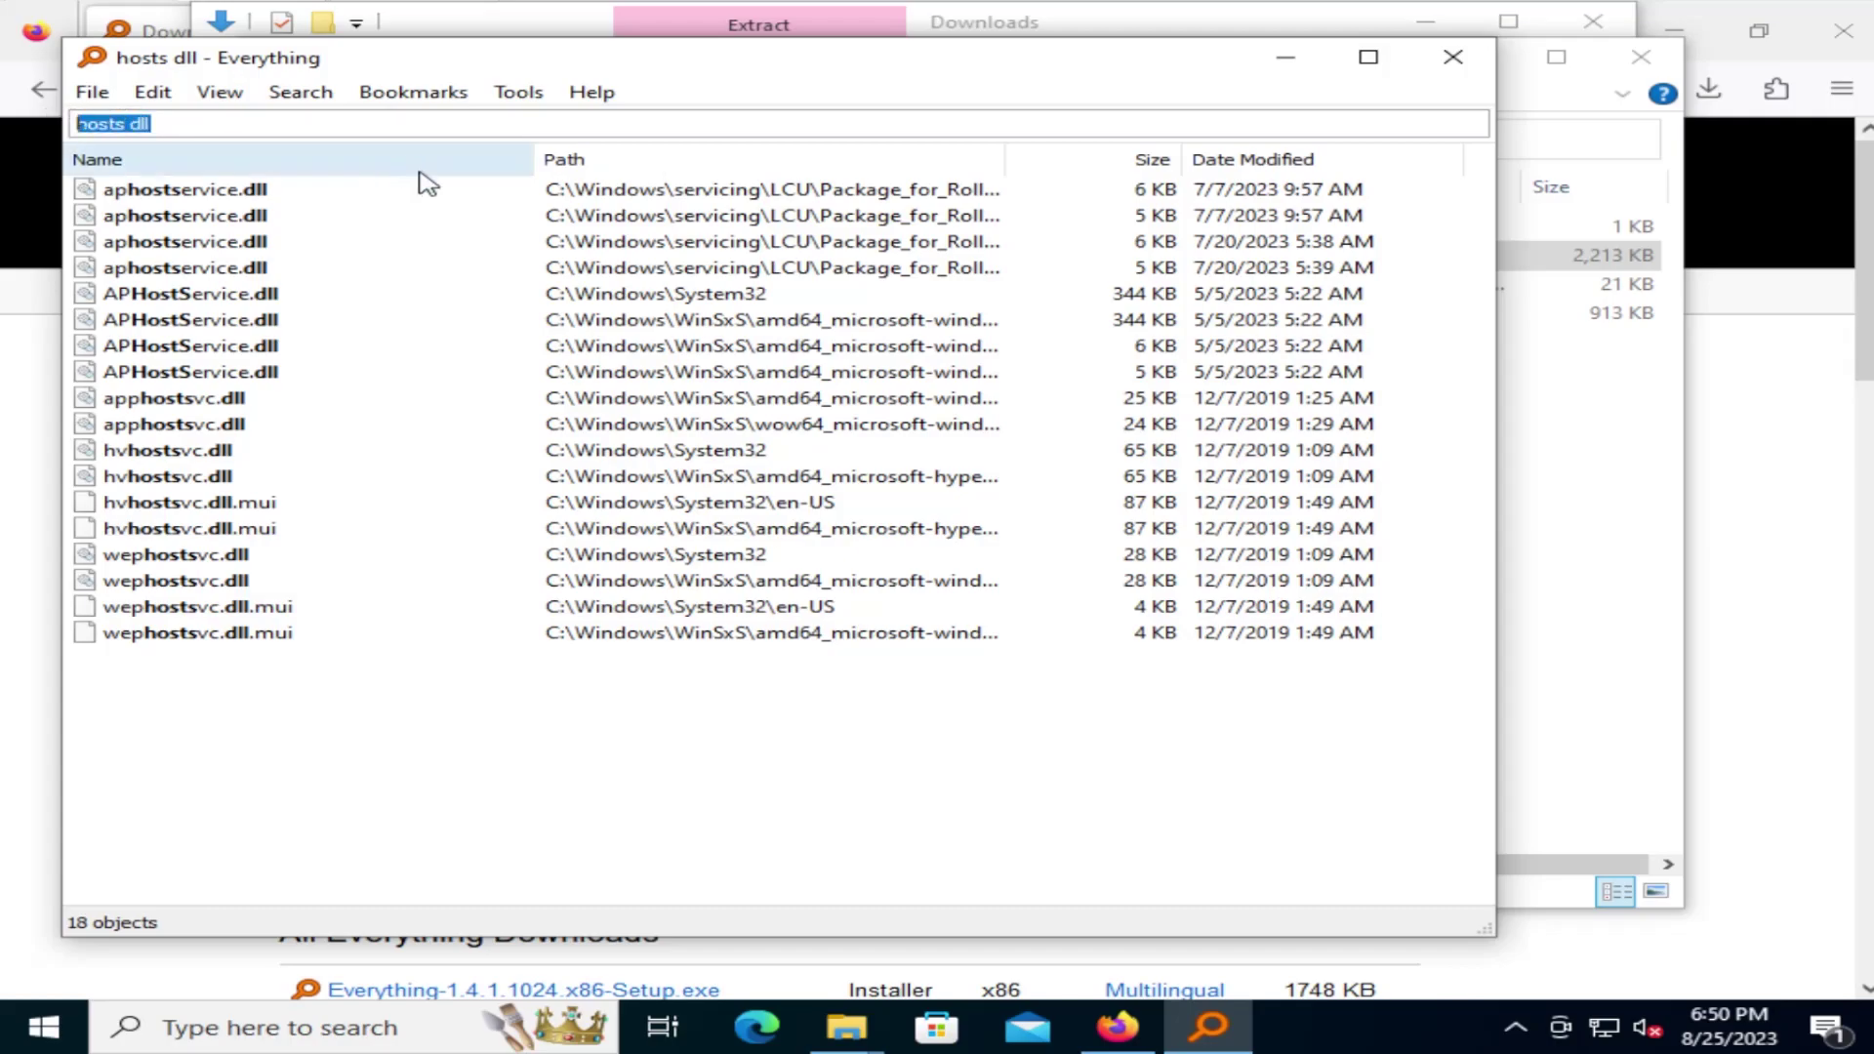
Replace the query with 'drivers|hosts' to list the 1,180 items matching either term
text(dri)
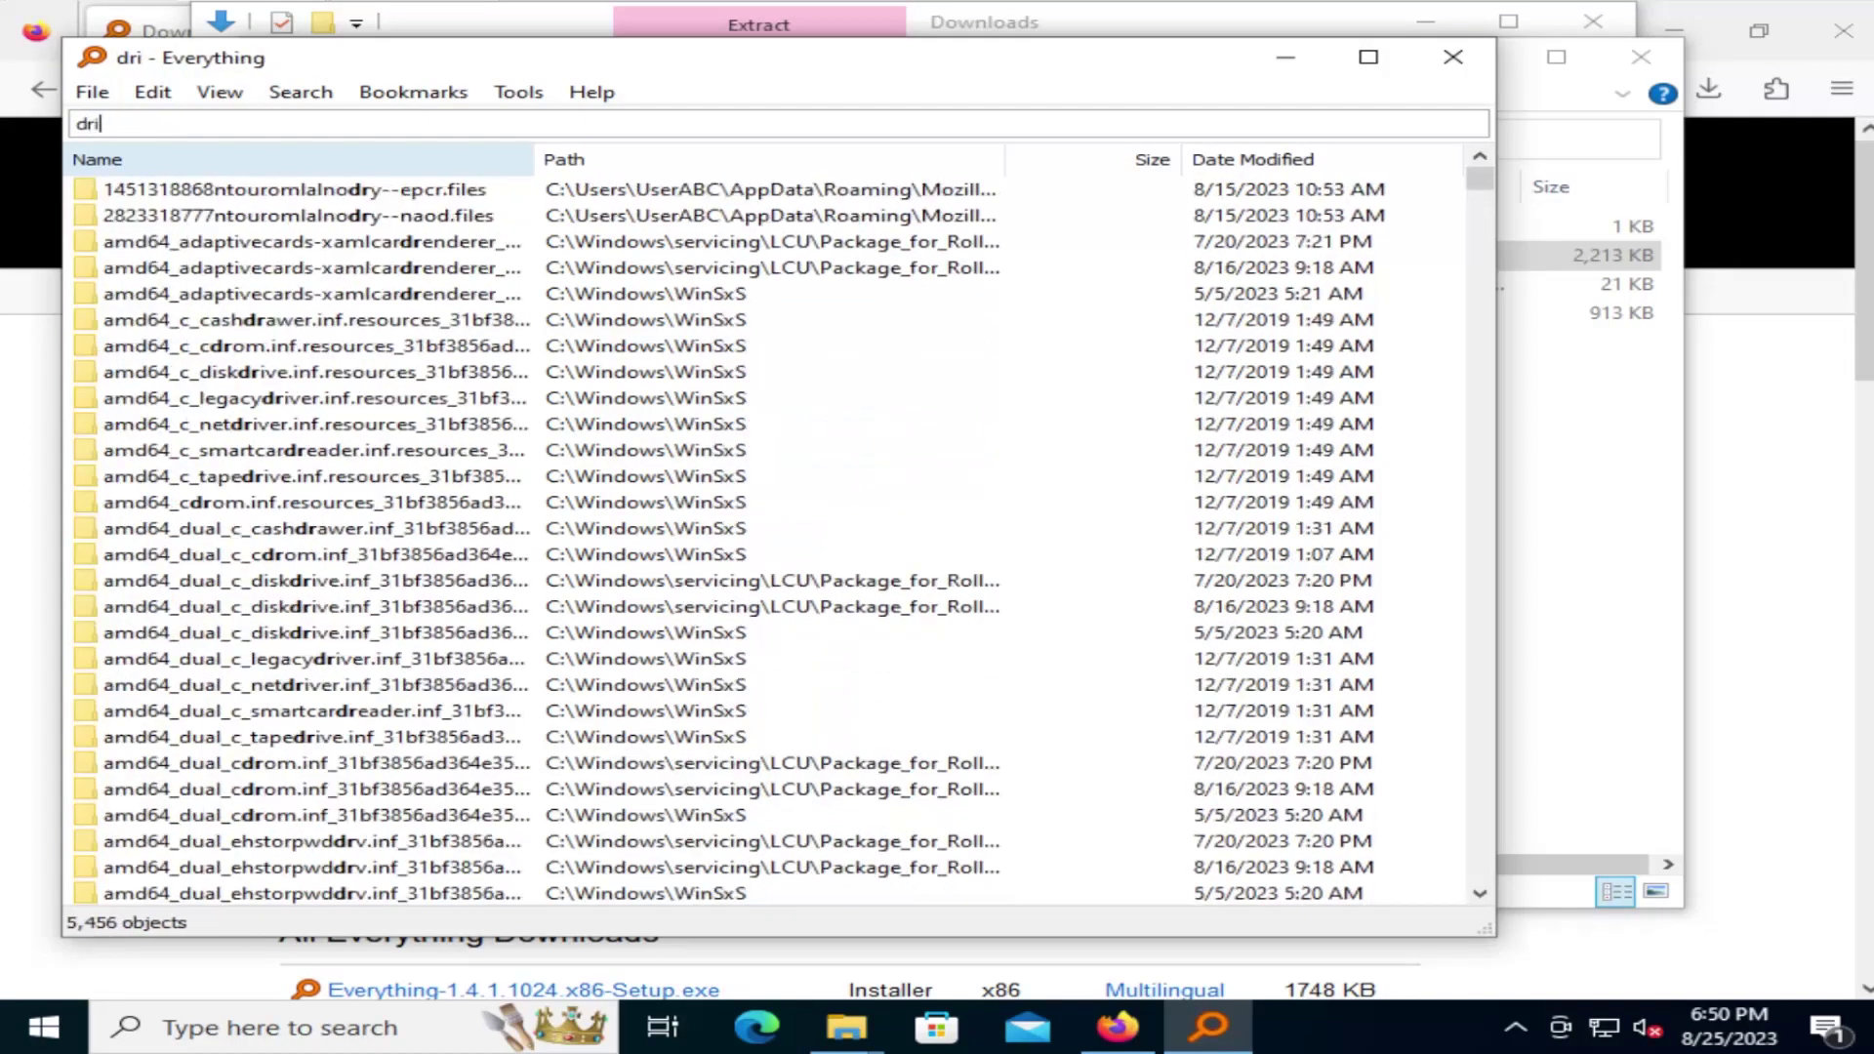
text(vers|)
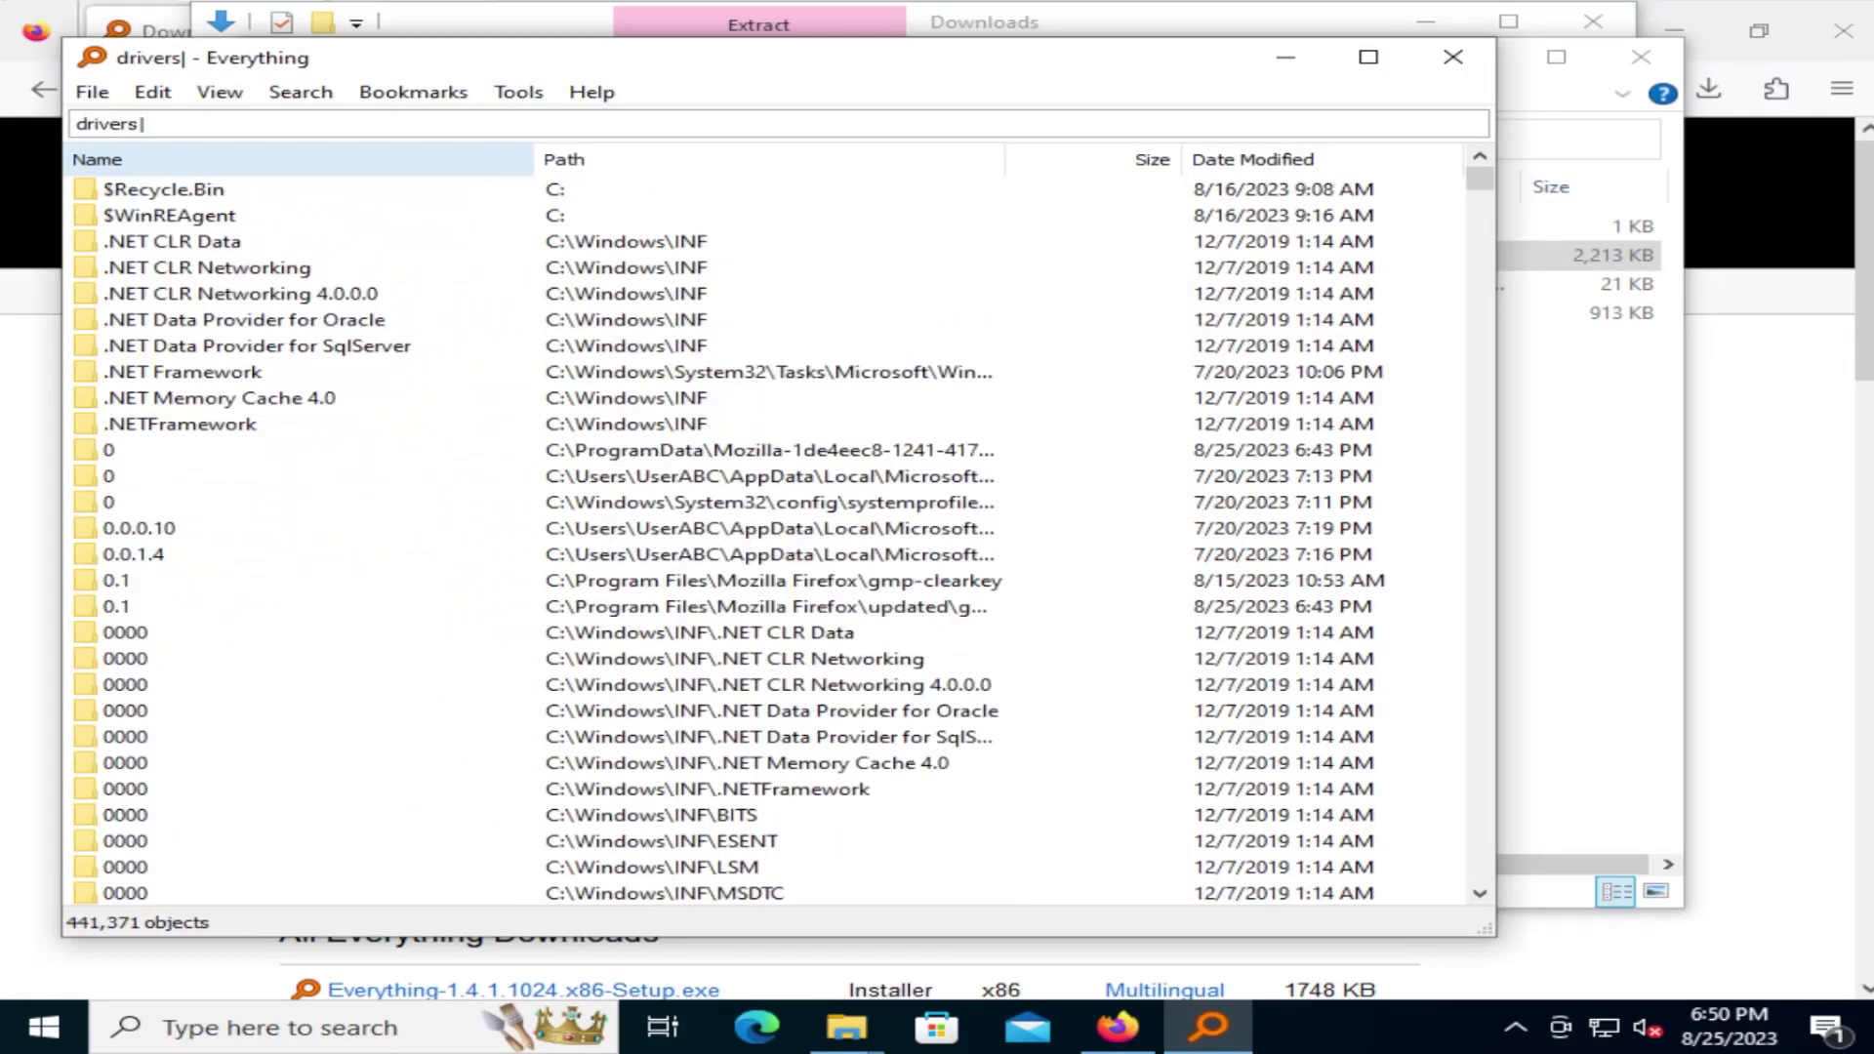
text(hosts)
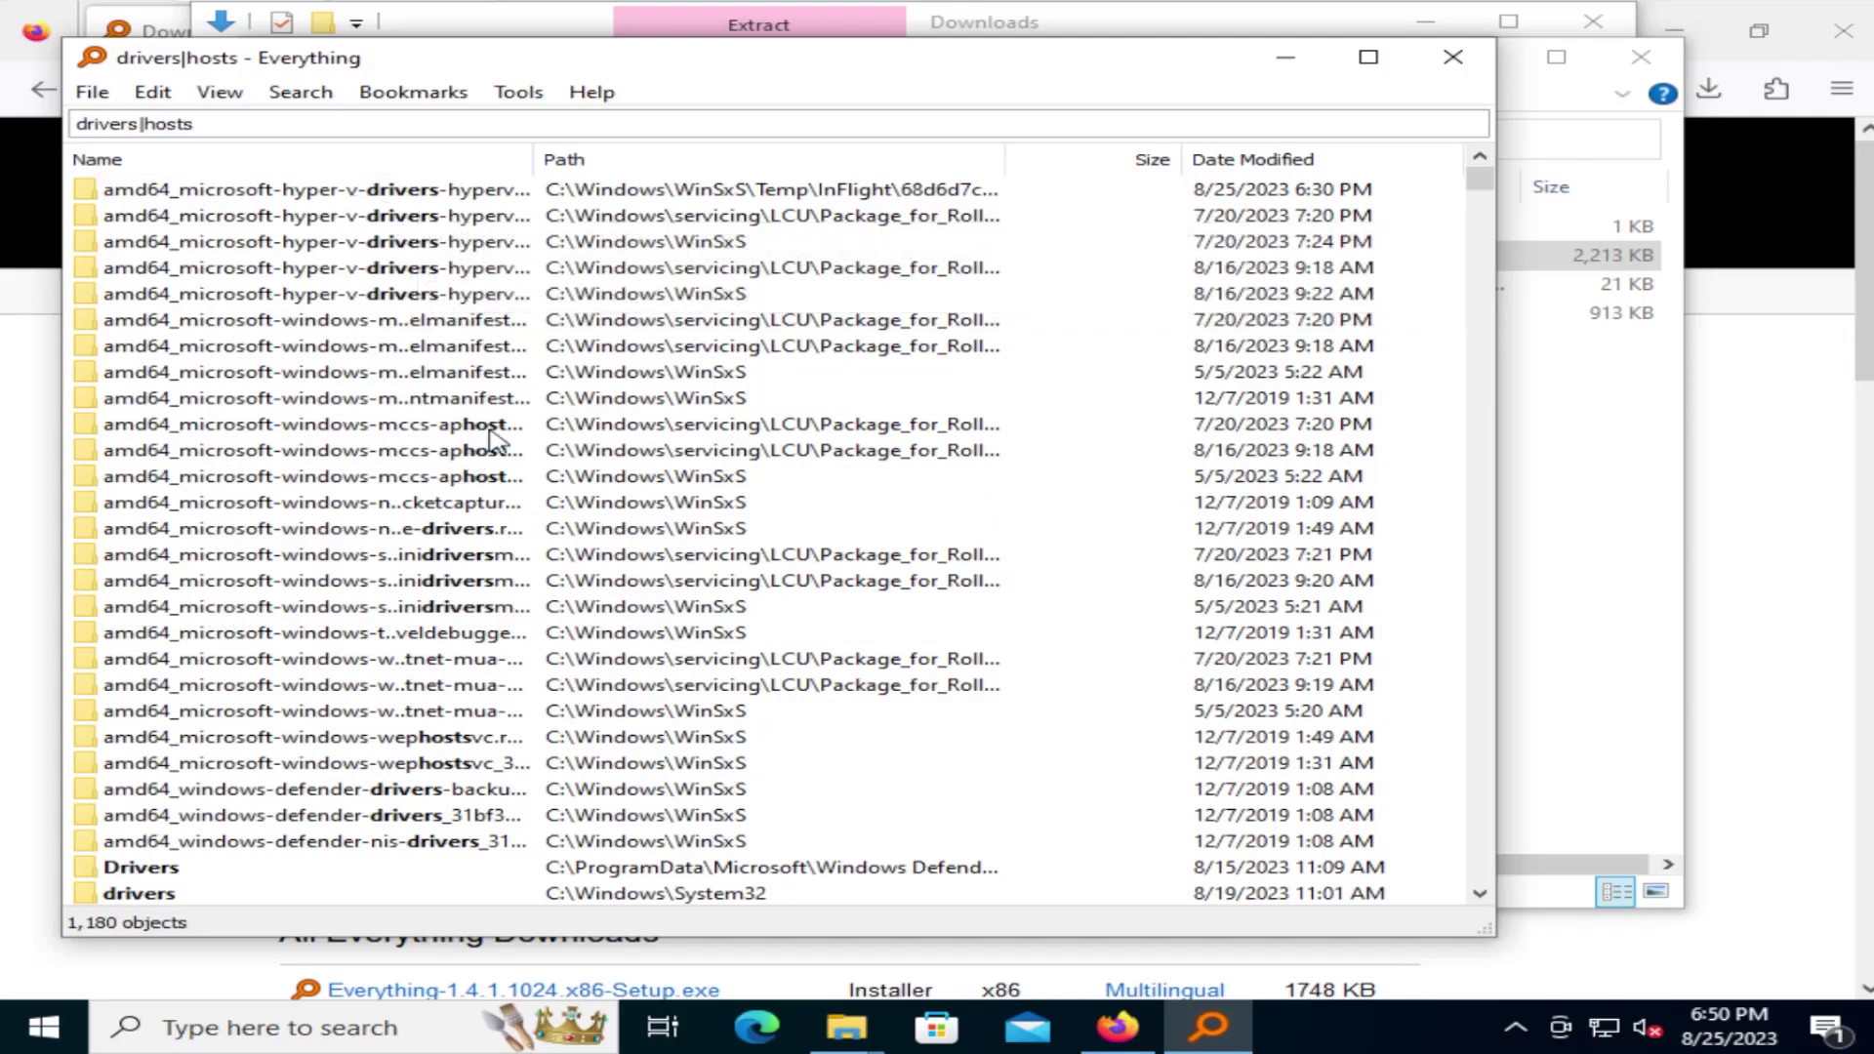
scroll(361, 576, down, 4)
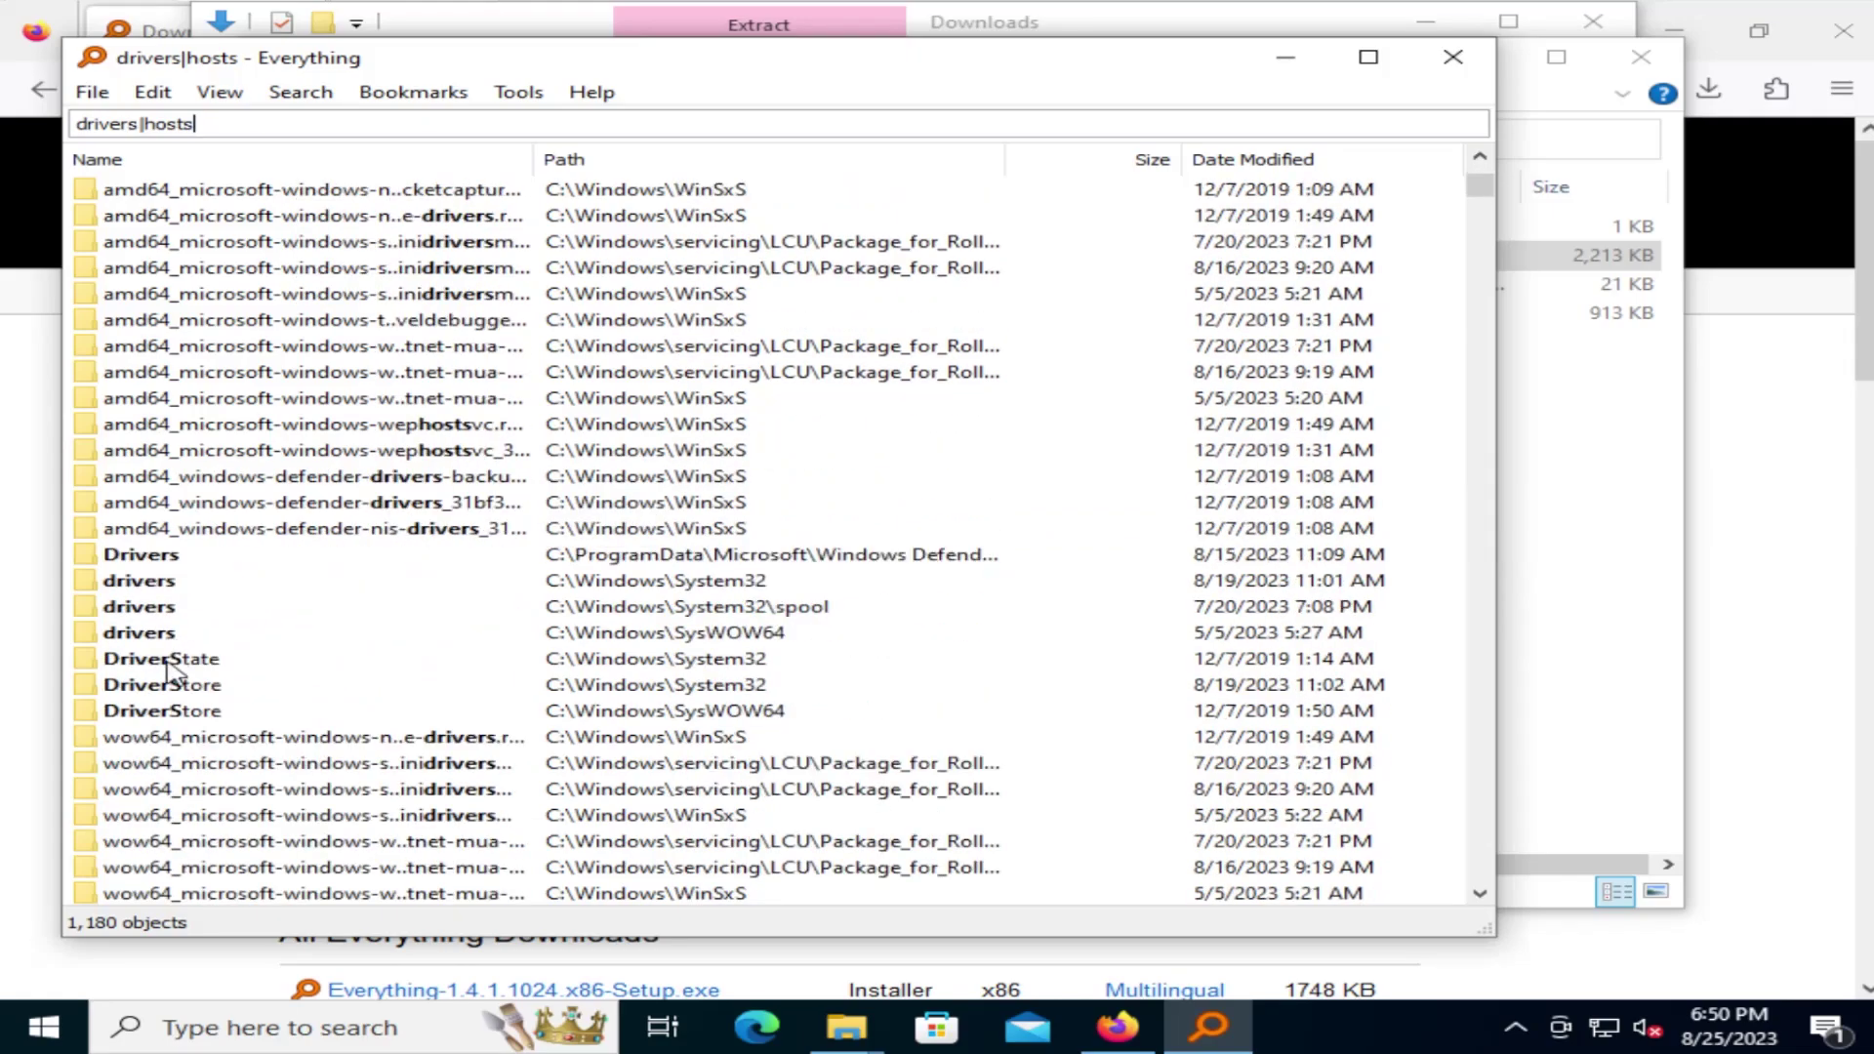
scroll(168, 669, down, 5)
scroll(168, 668, up, 9)
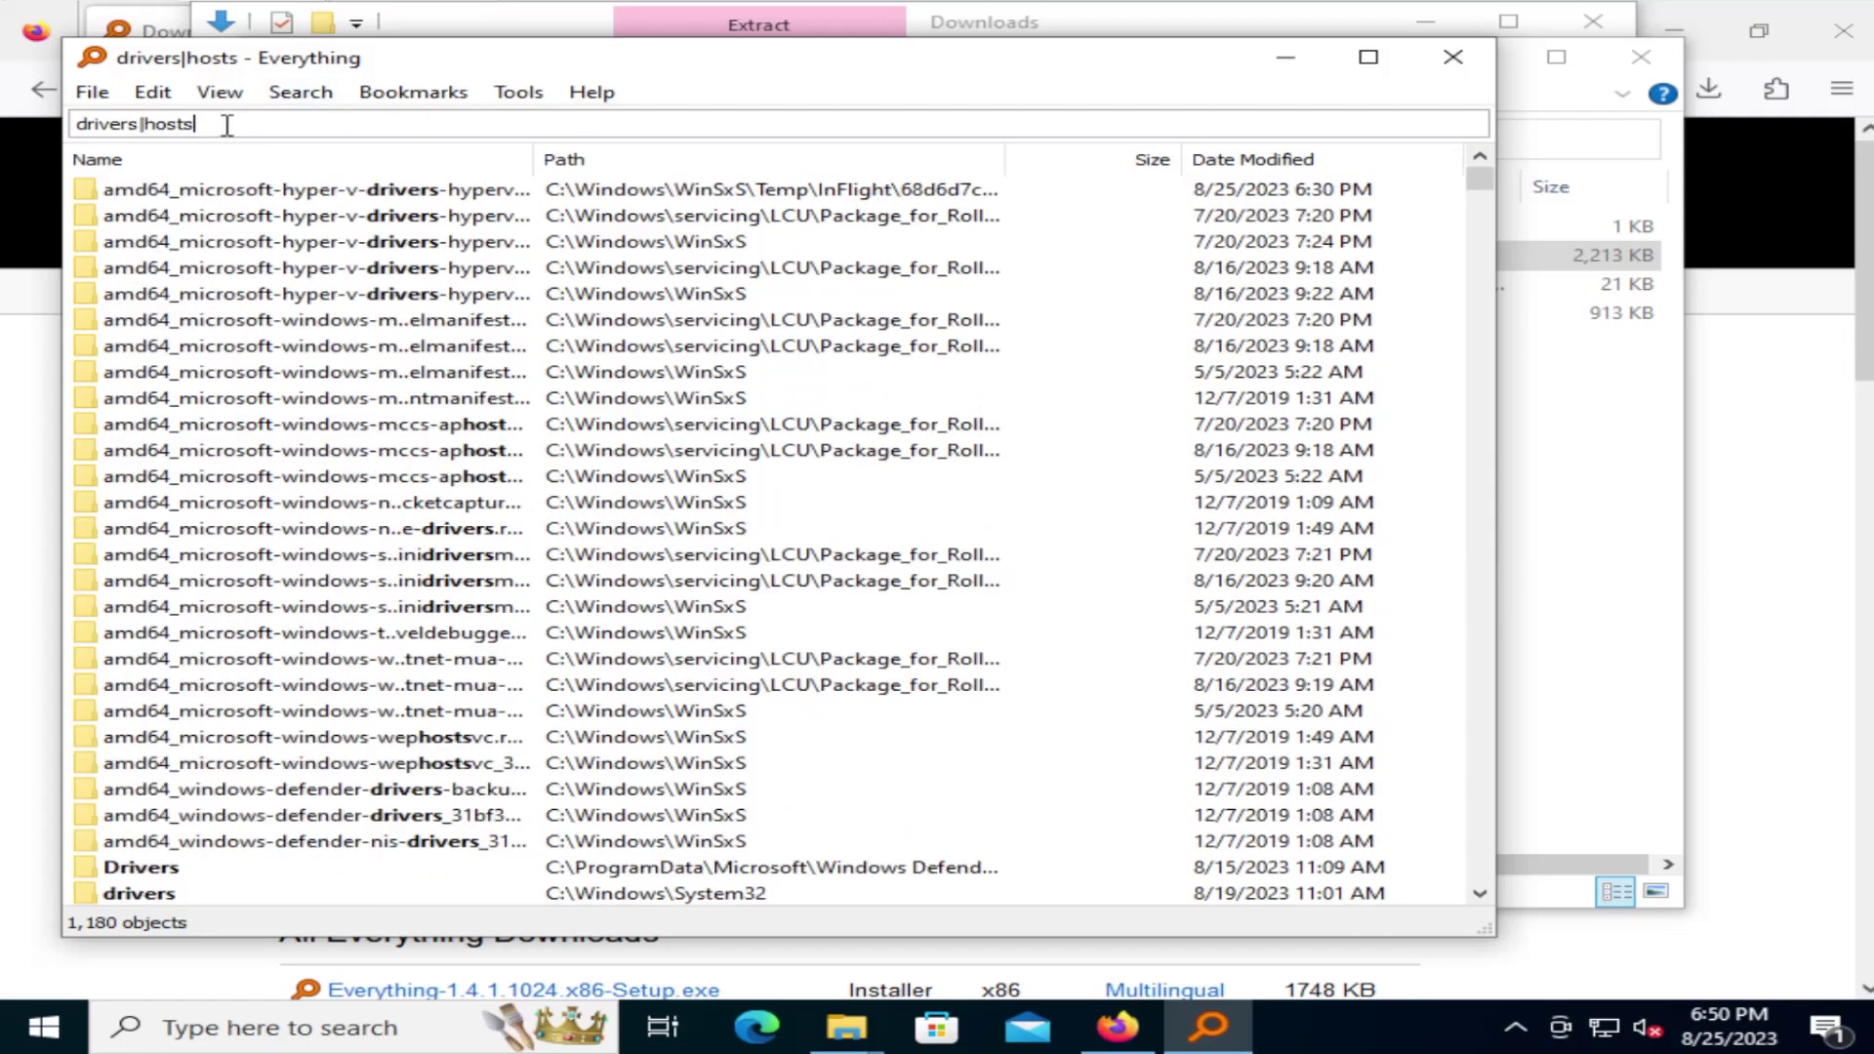
drag(227, 125, 60, 125)
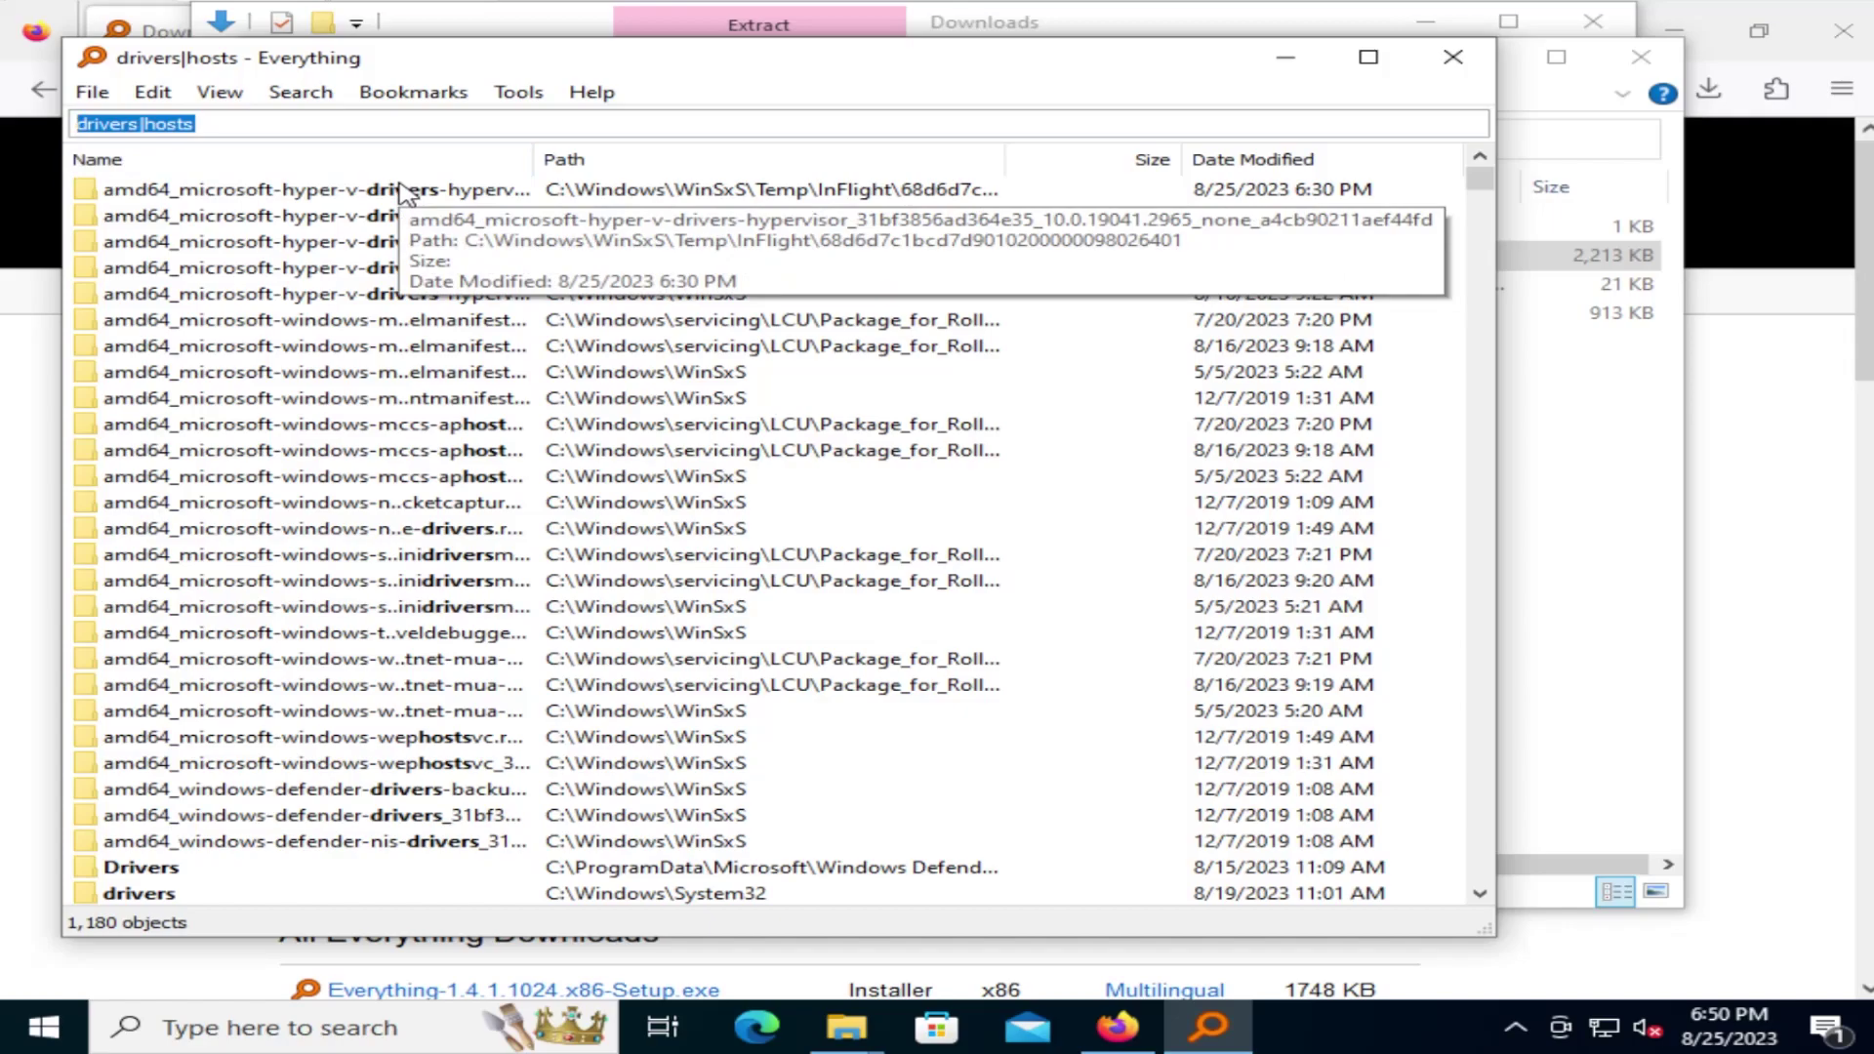
Run the '!$' query excluding names with $, then clear it to list all 441,371 objects
key(BackSpace)
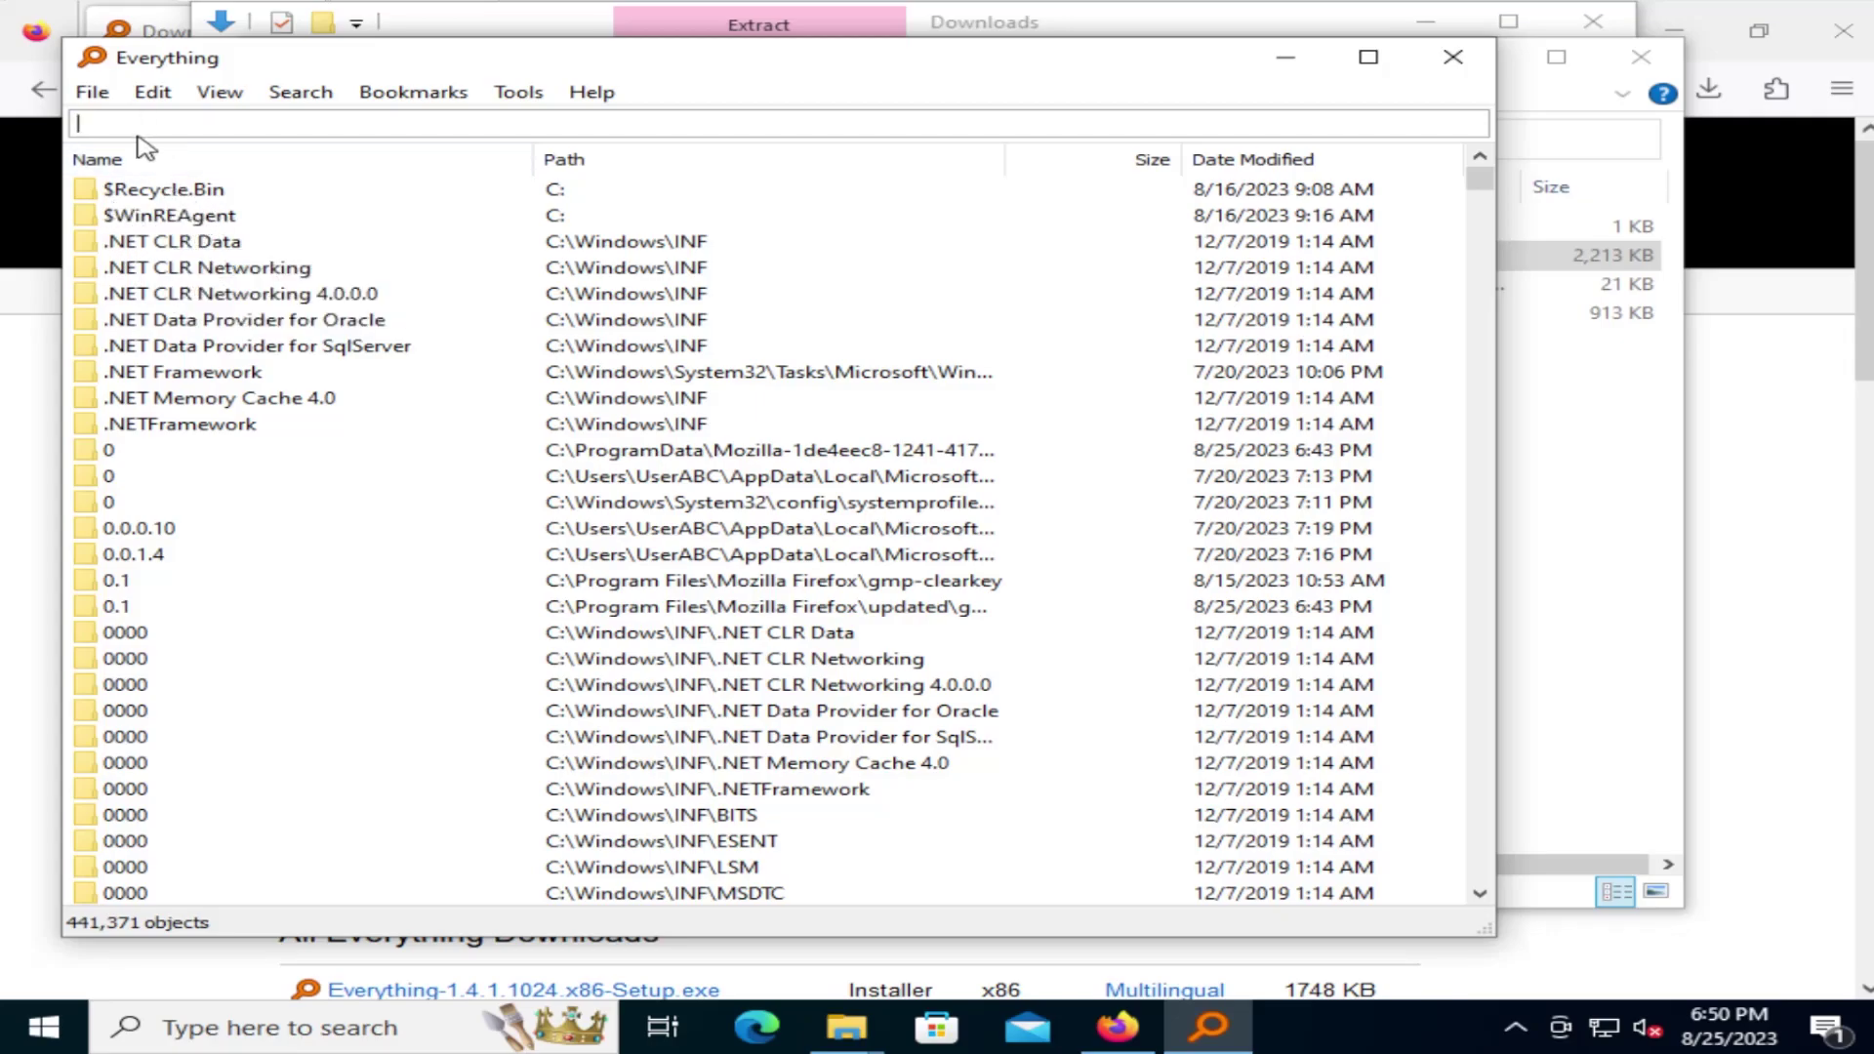
text(!)
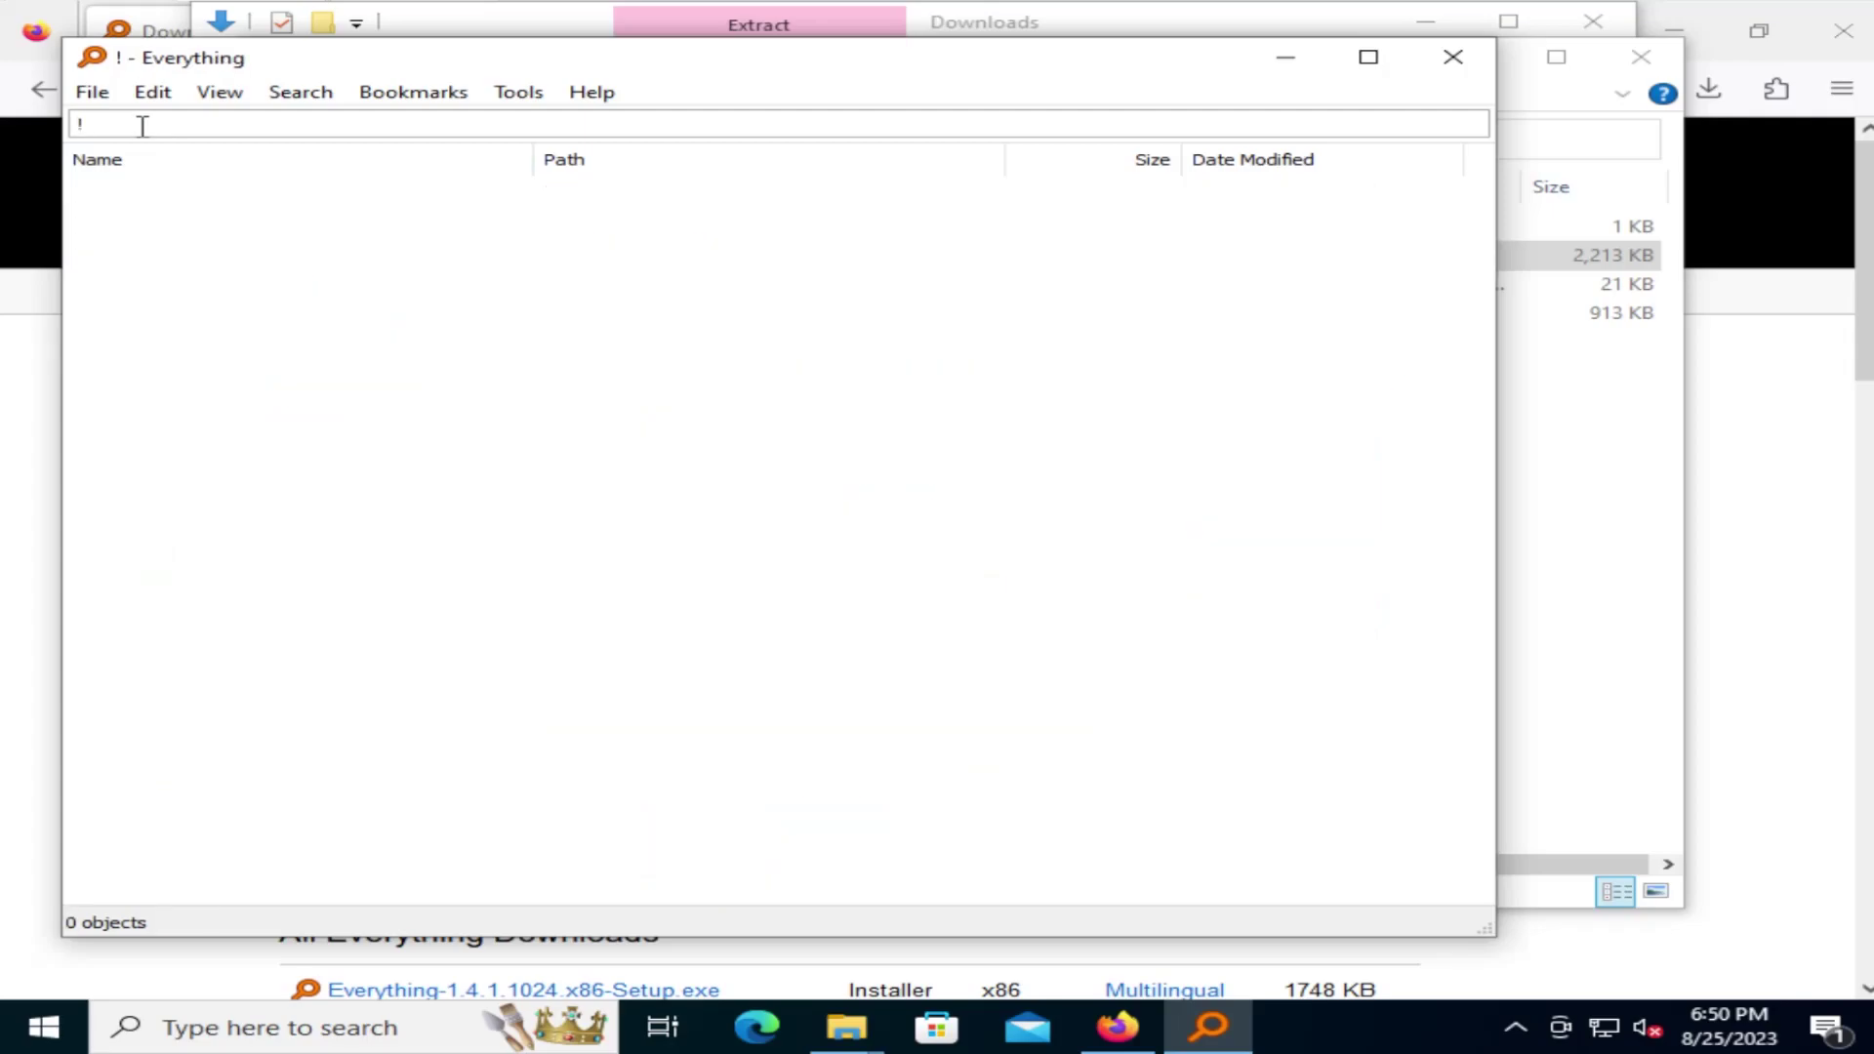
text($)
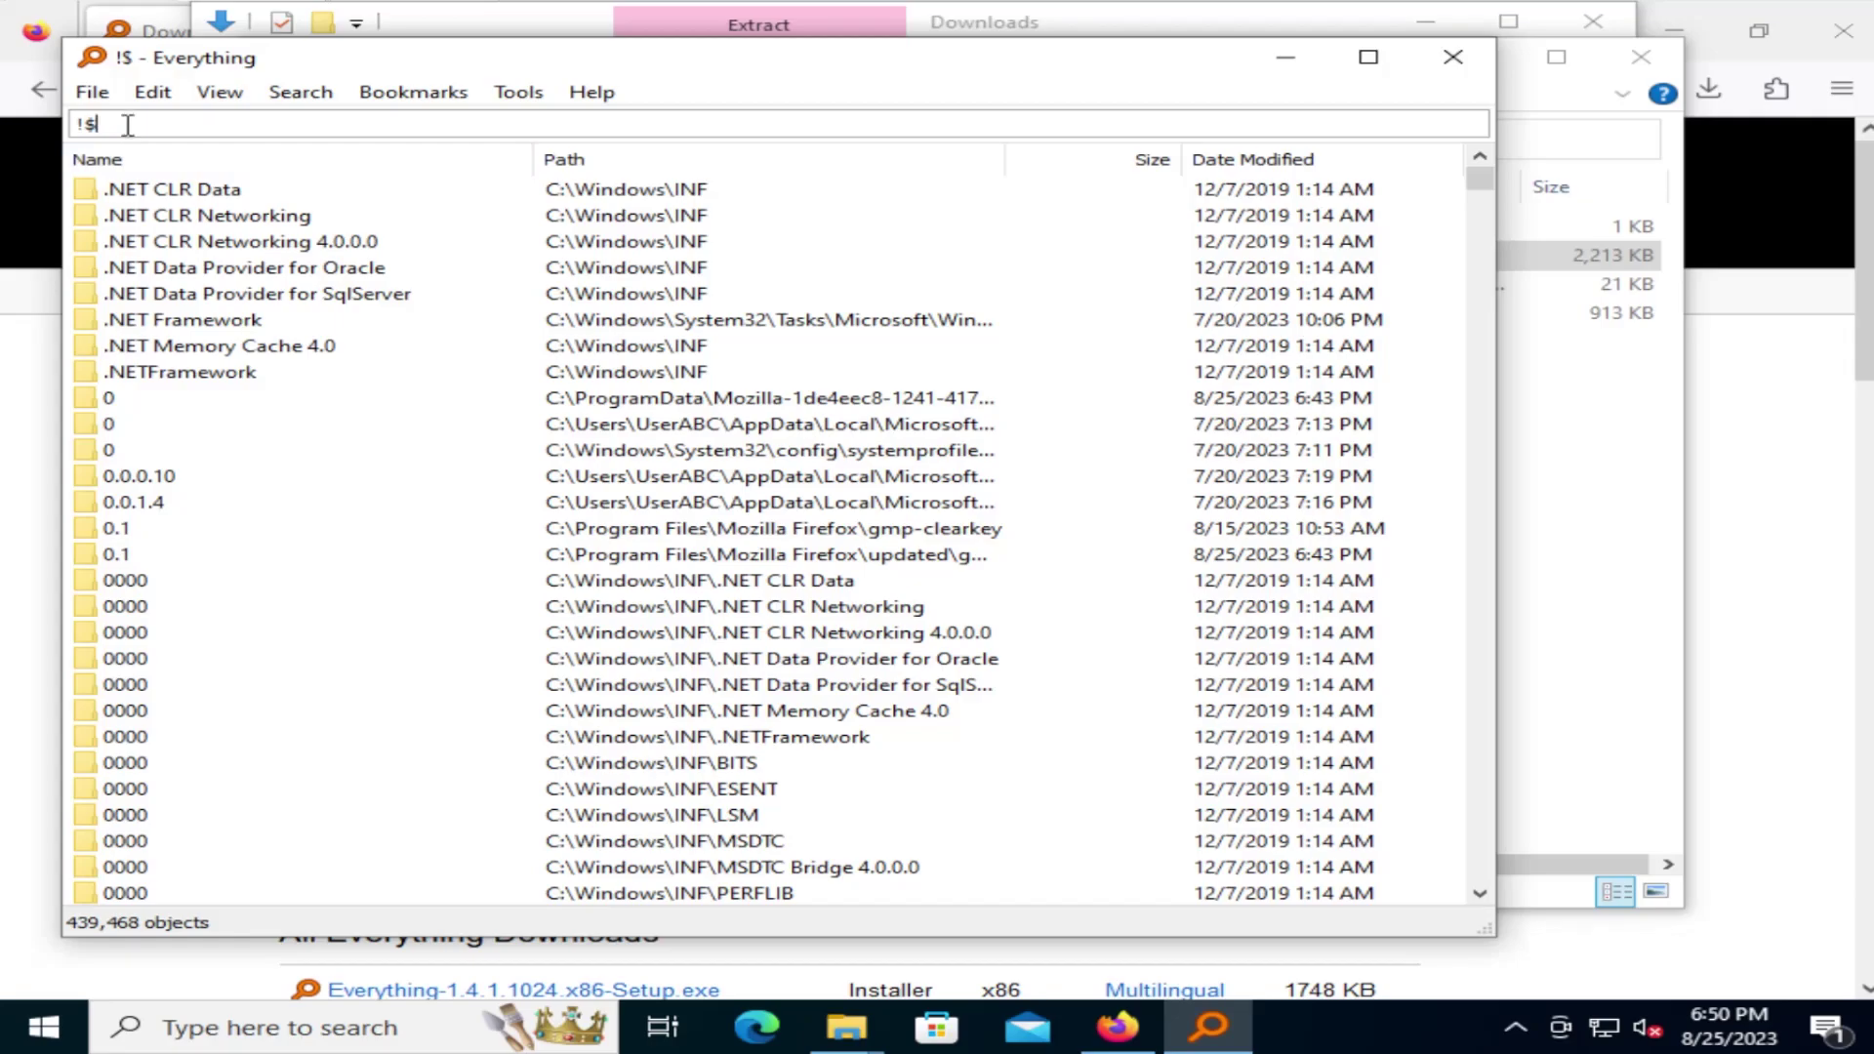
key(BackSpace)
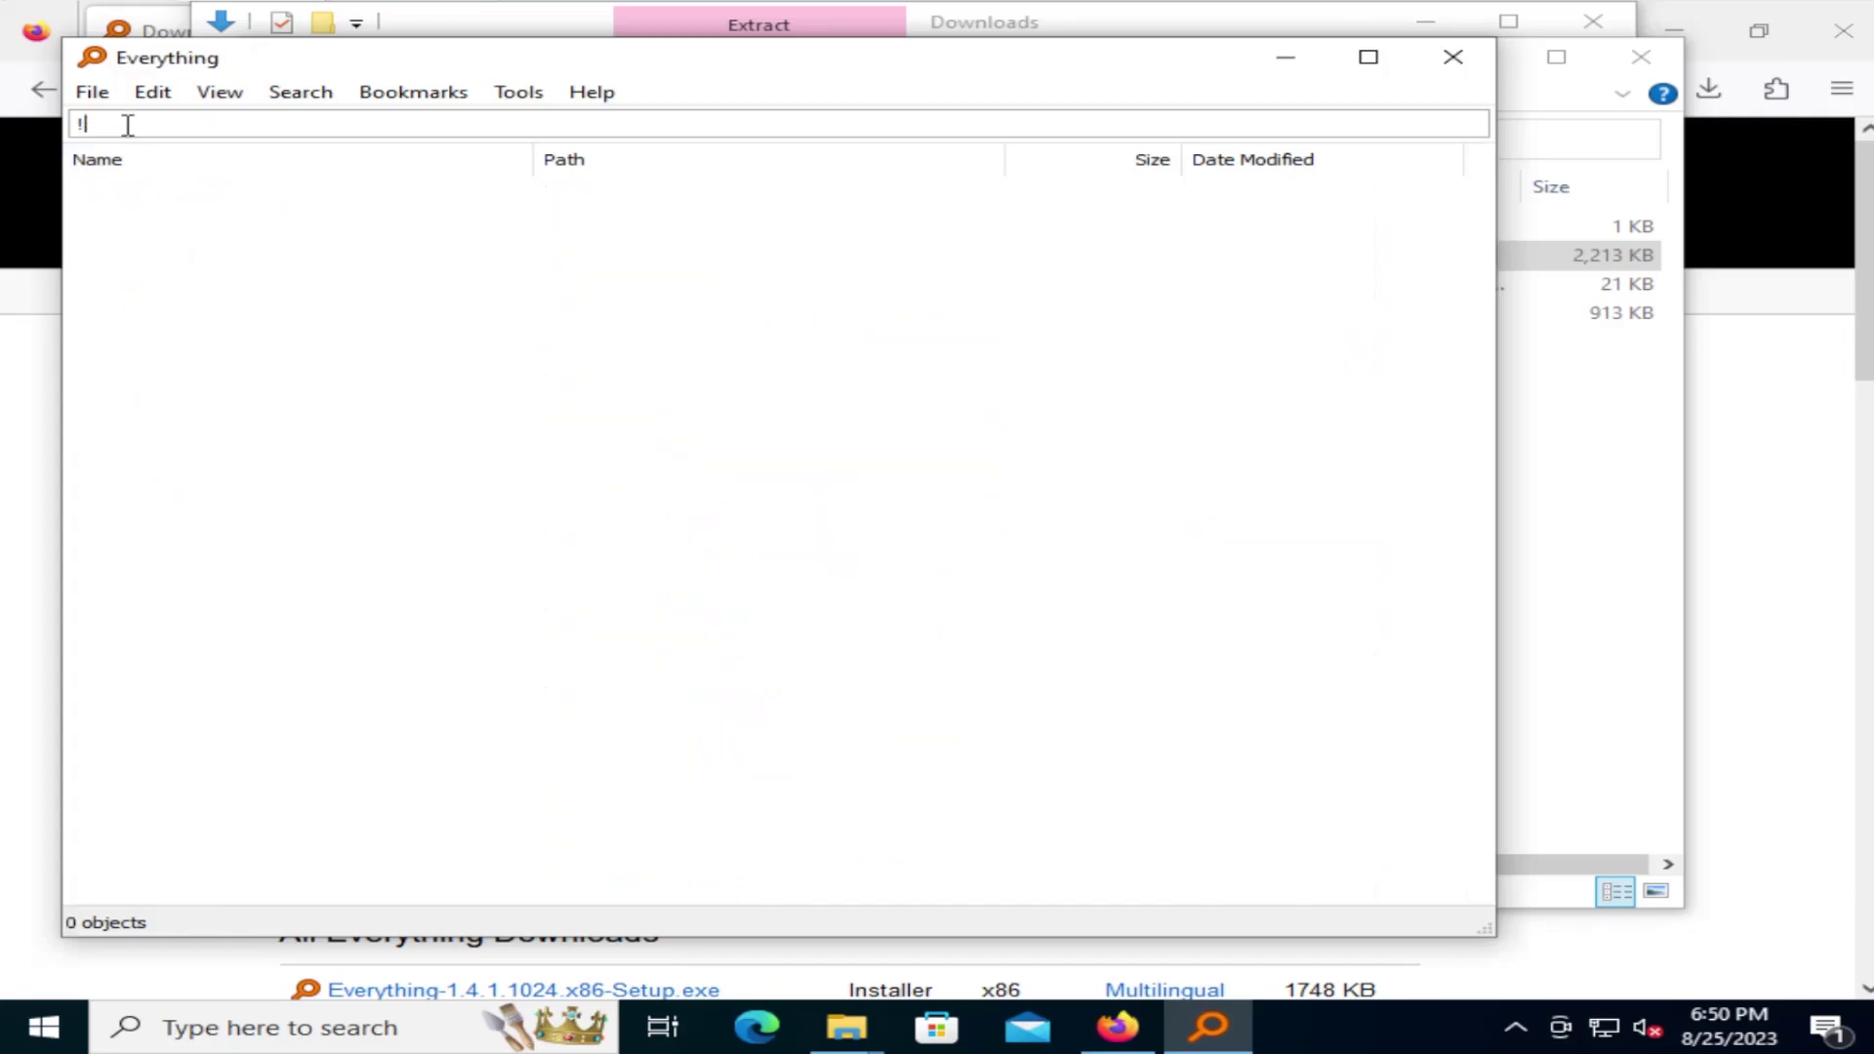
key(BackSpace)
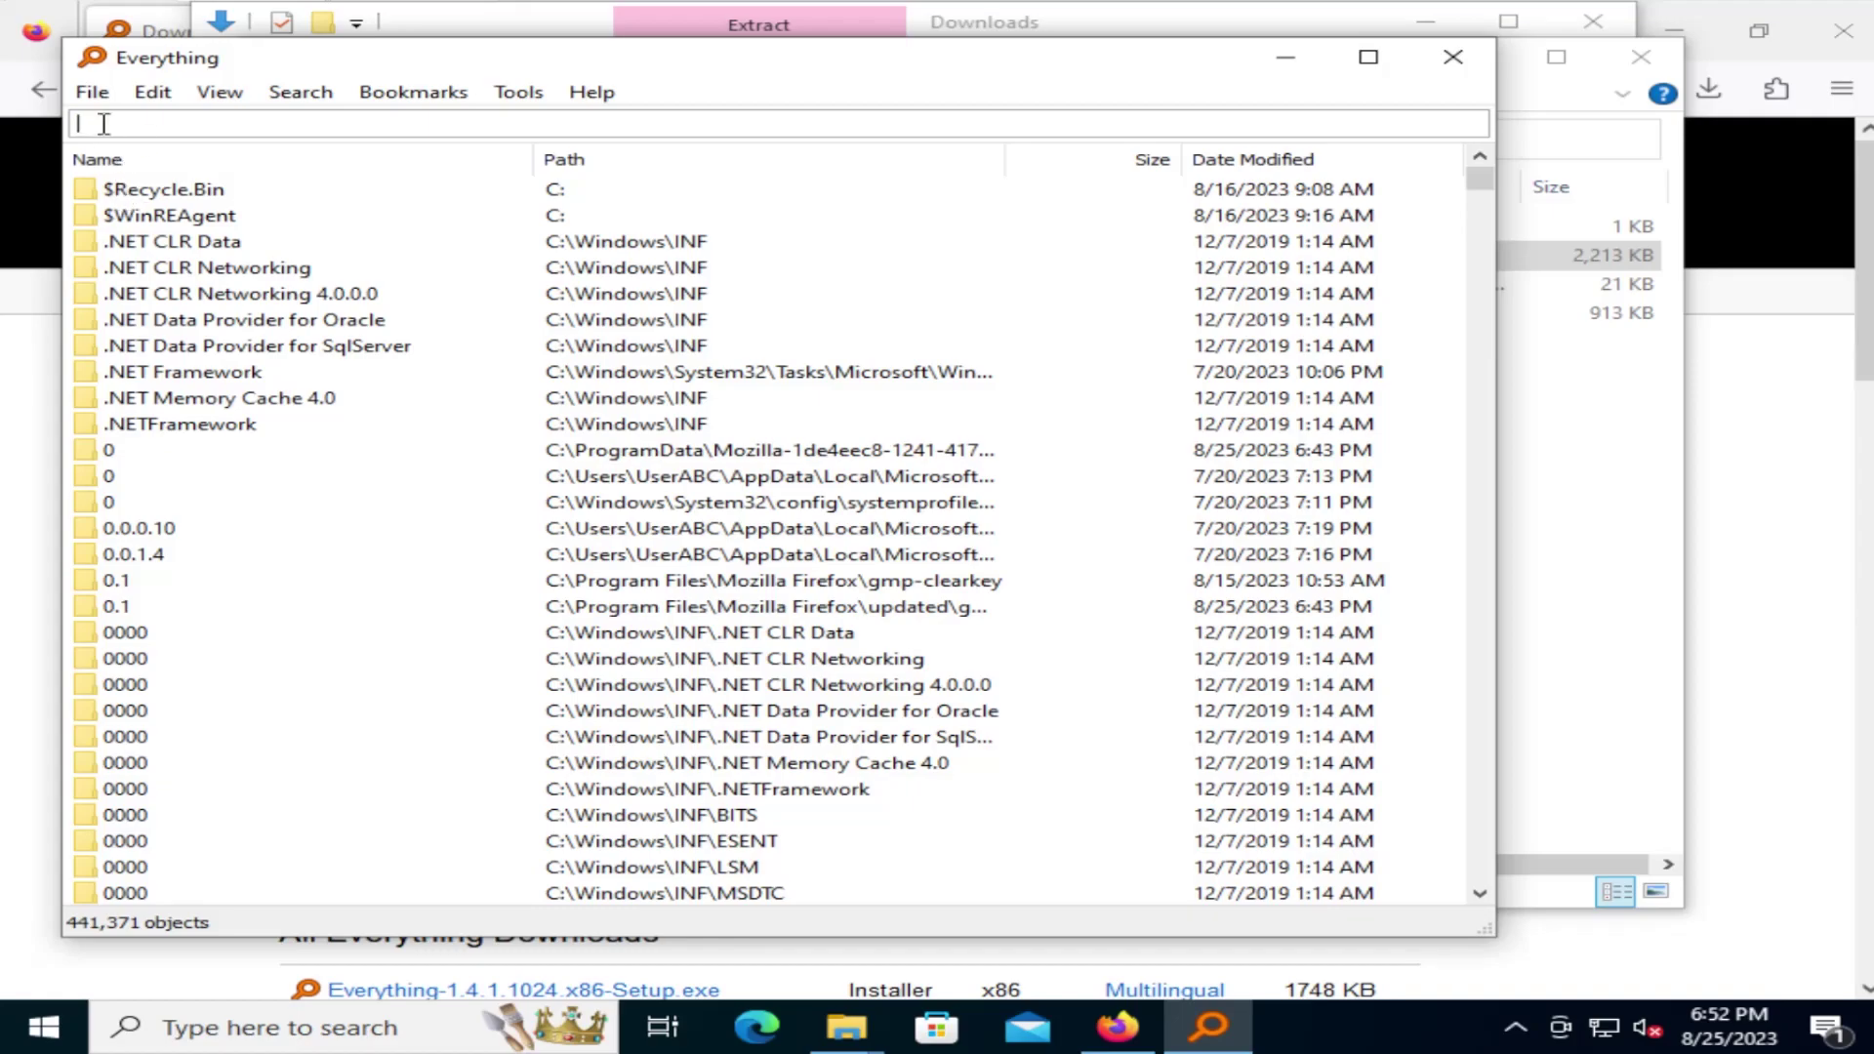
Enter '????' to show only items with four-character names
text(?)
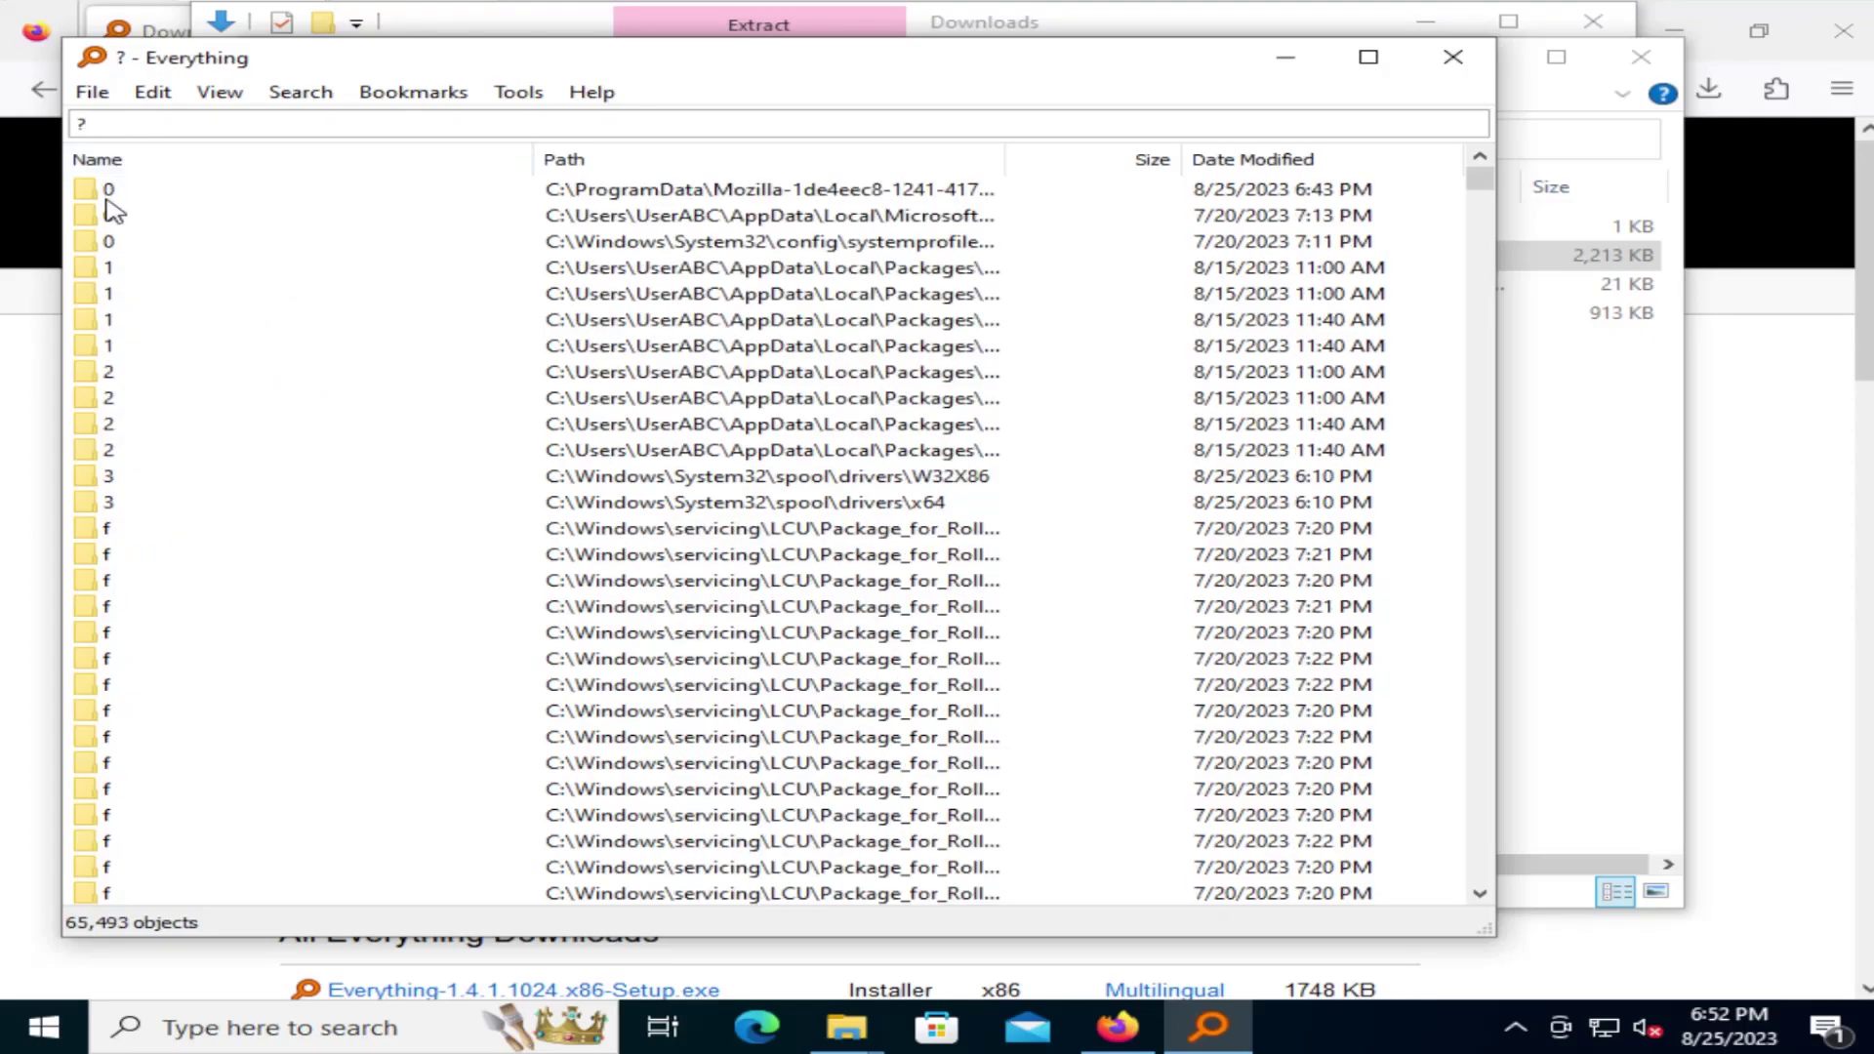
text(?)
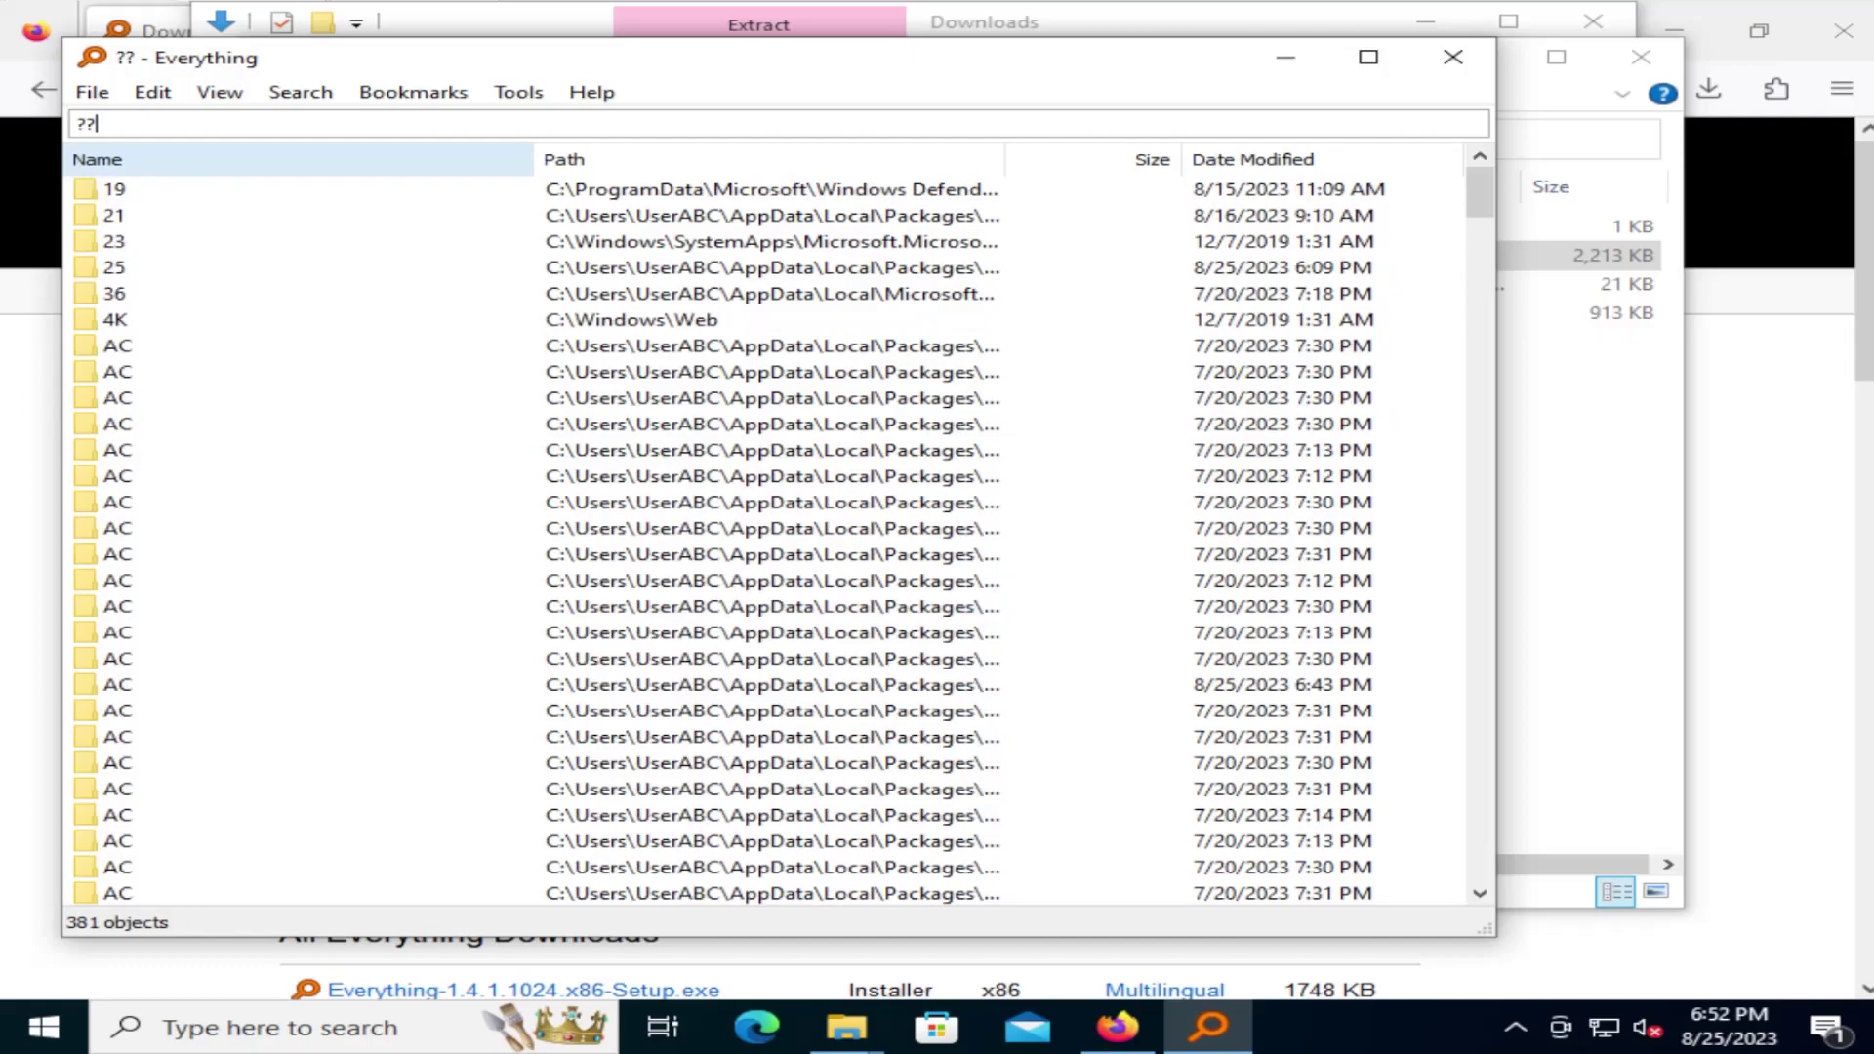
text(?)
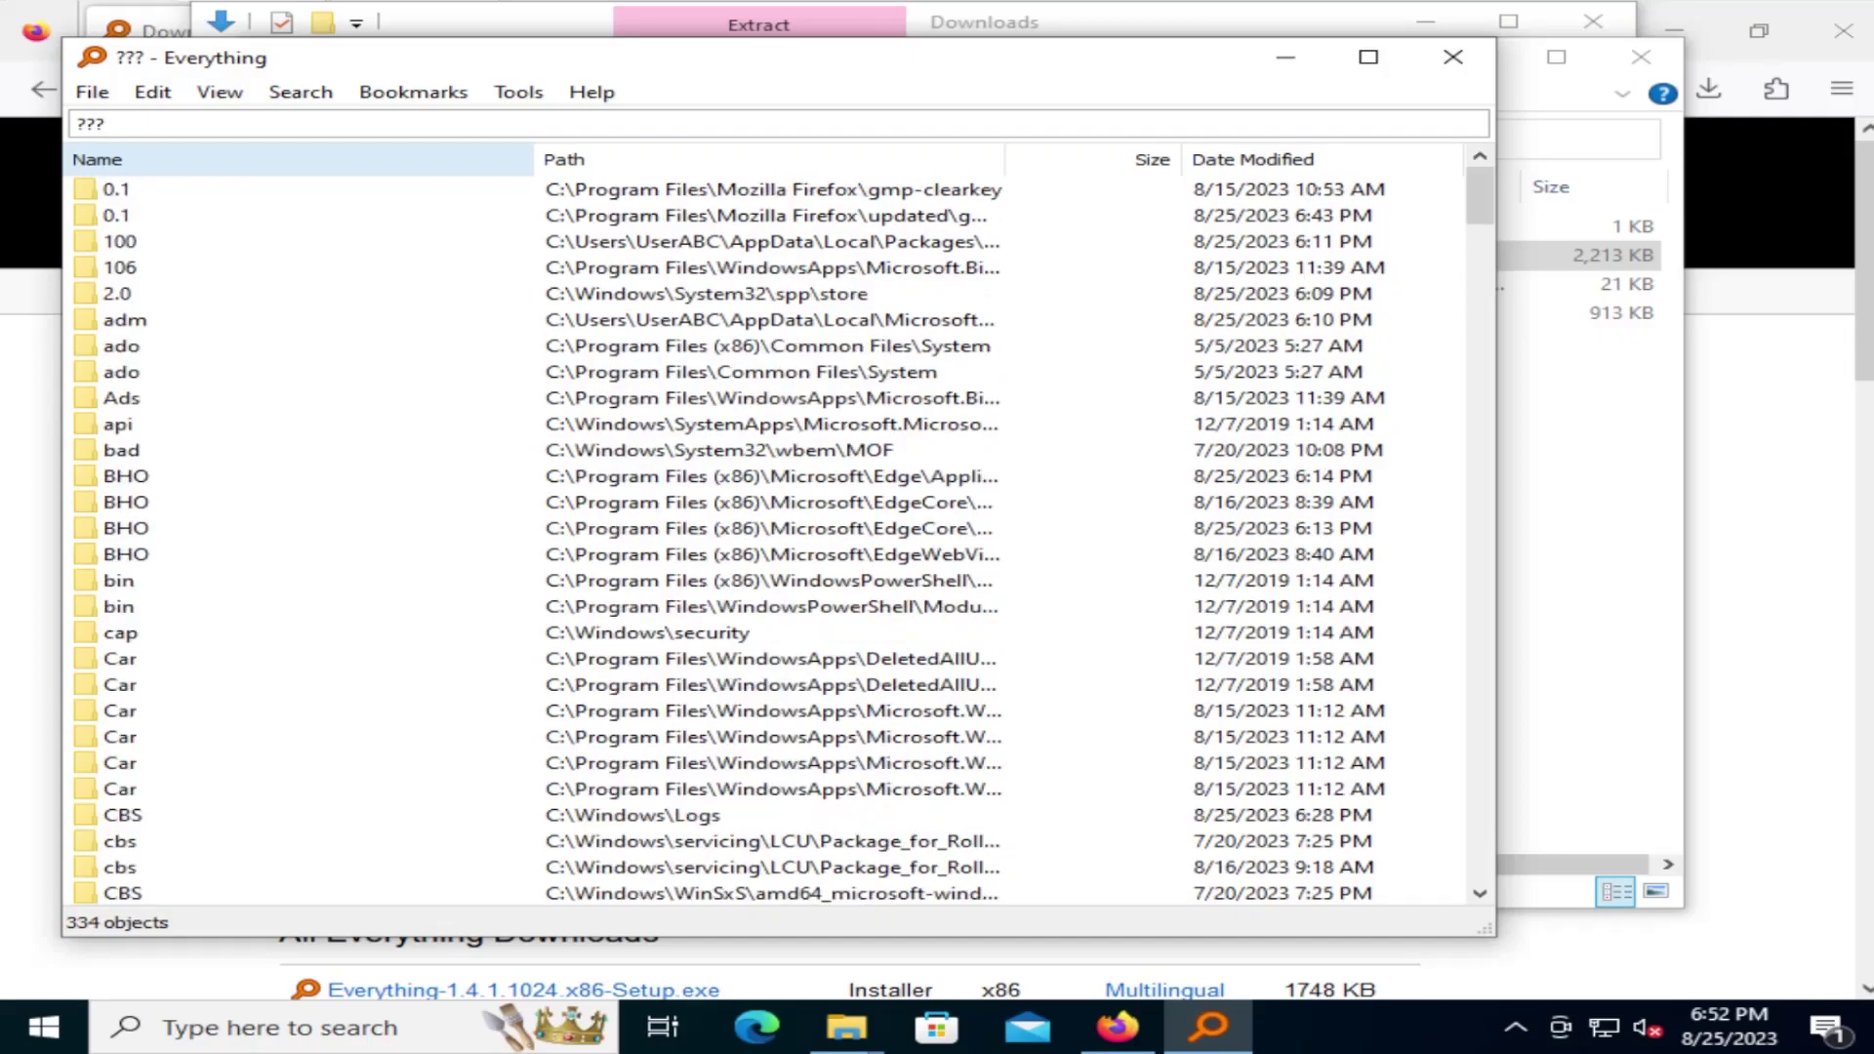
text(?)
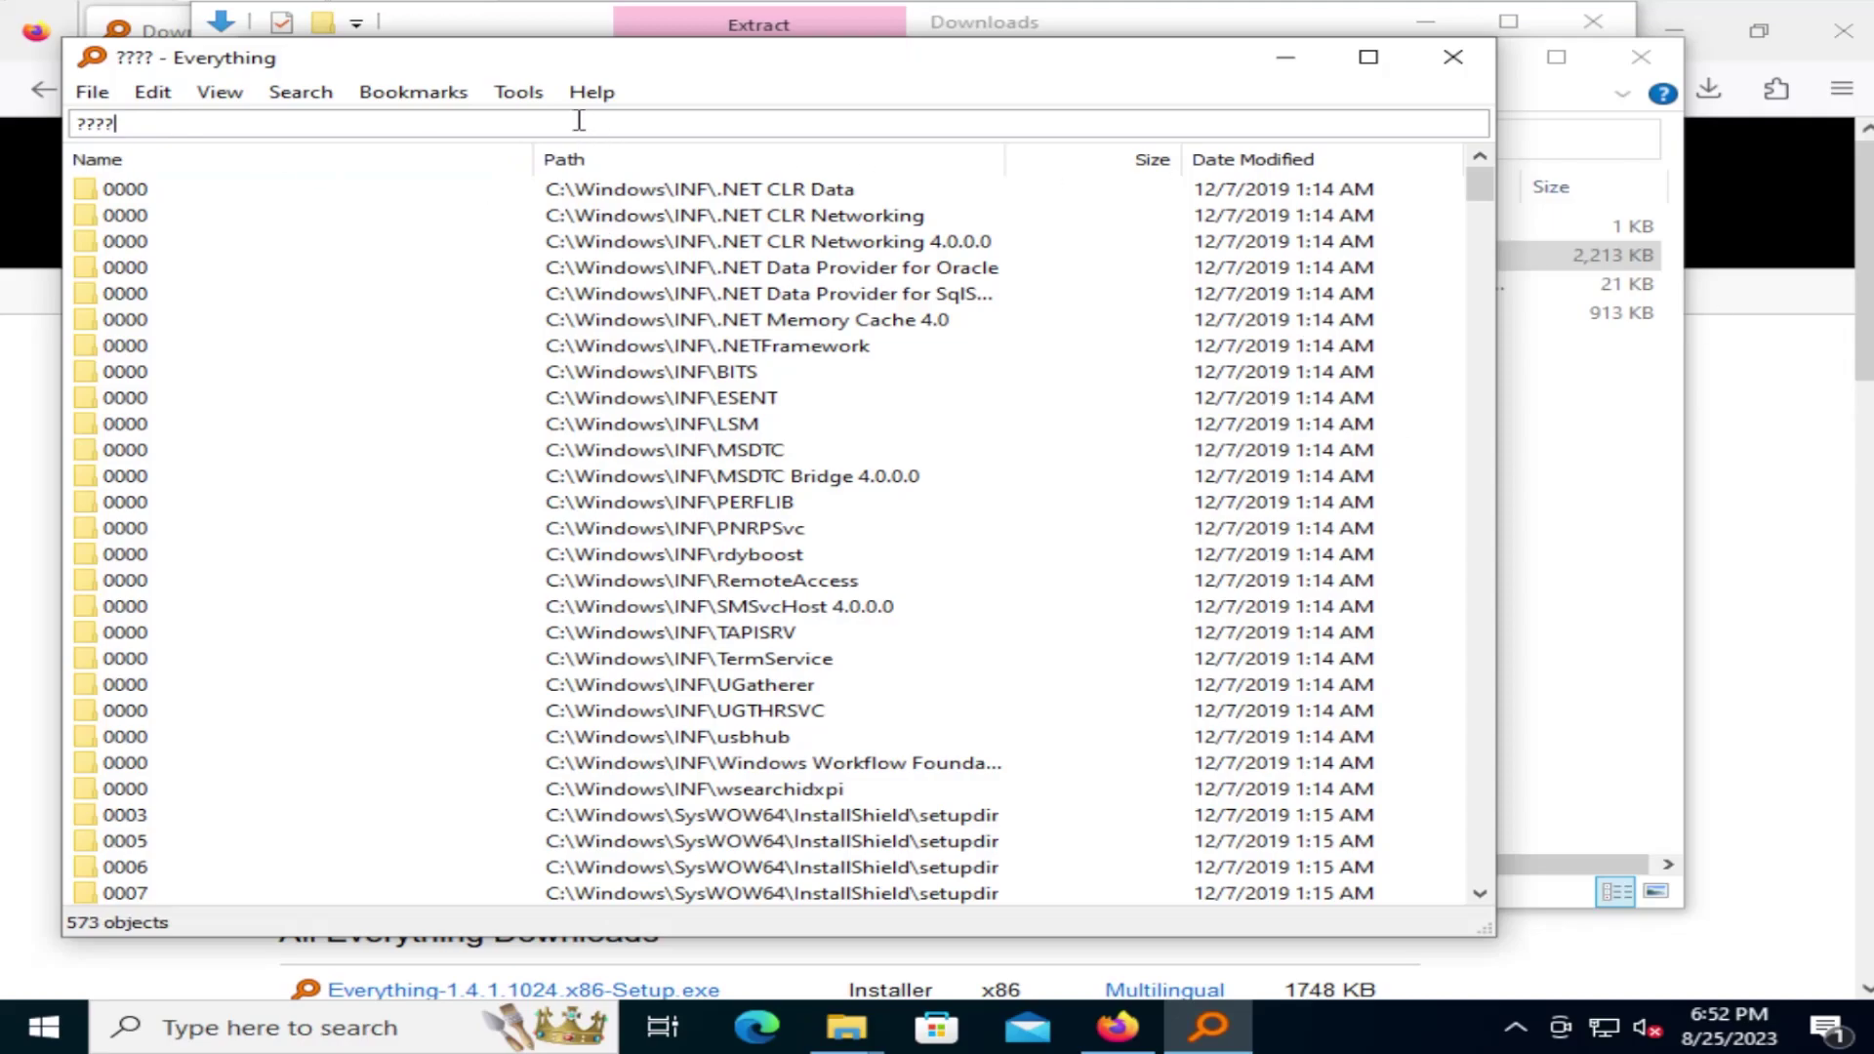
Search '*.mp3' to find the seven MP3 files, then '*.jpg' to list 326 JPEGs
key(ctrl+a)
key(BackSpace)
text(*)
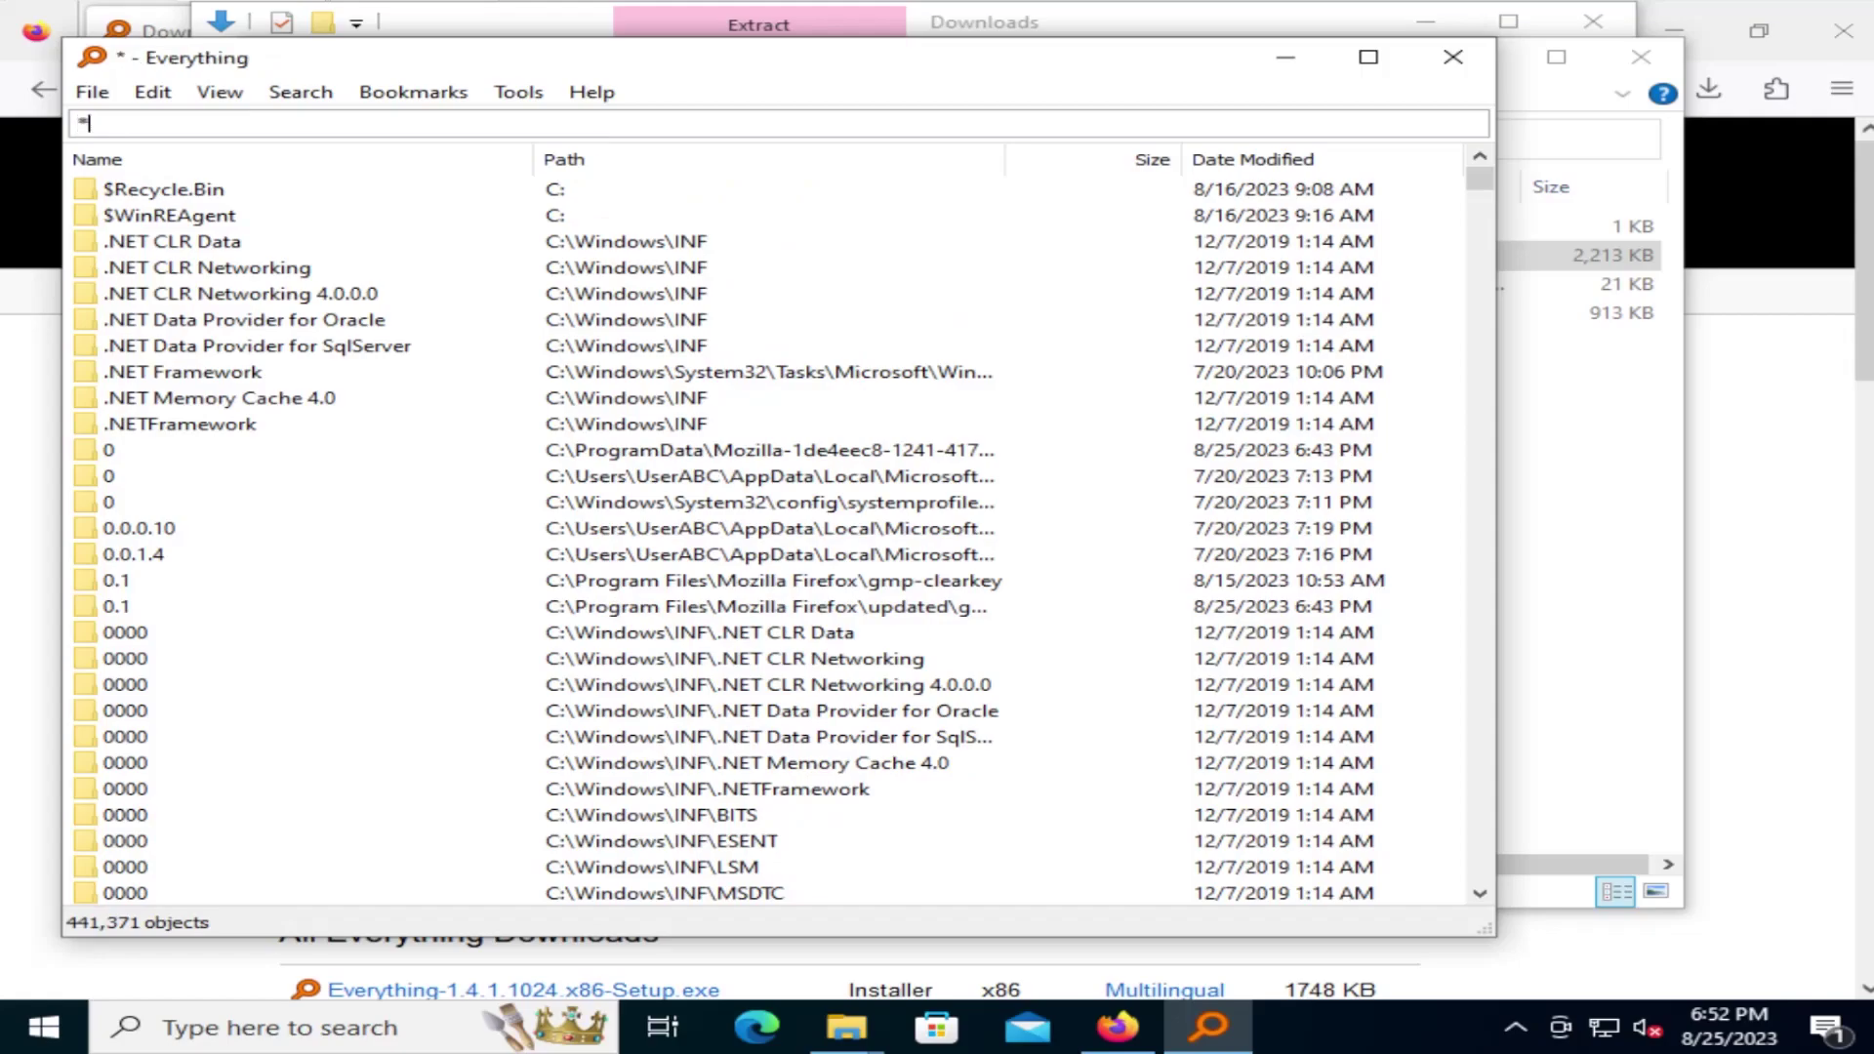
text(.mp3)
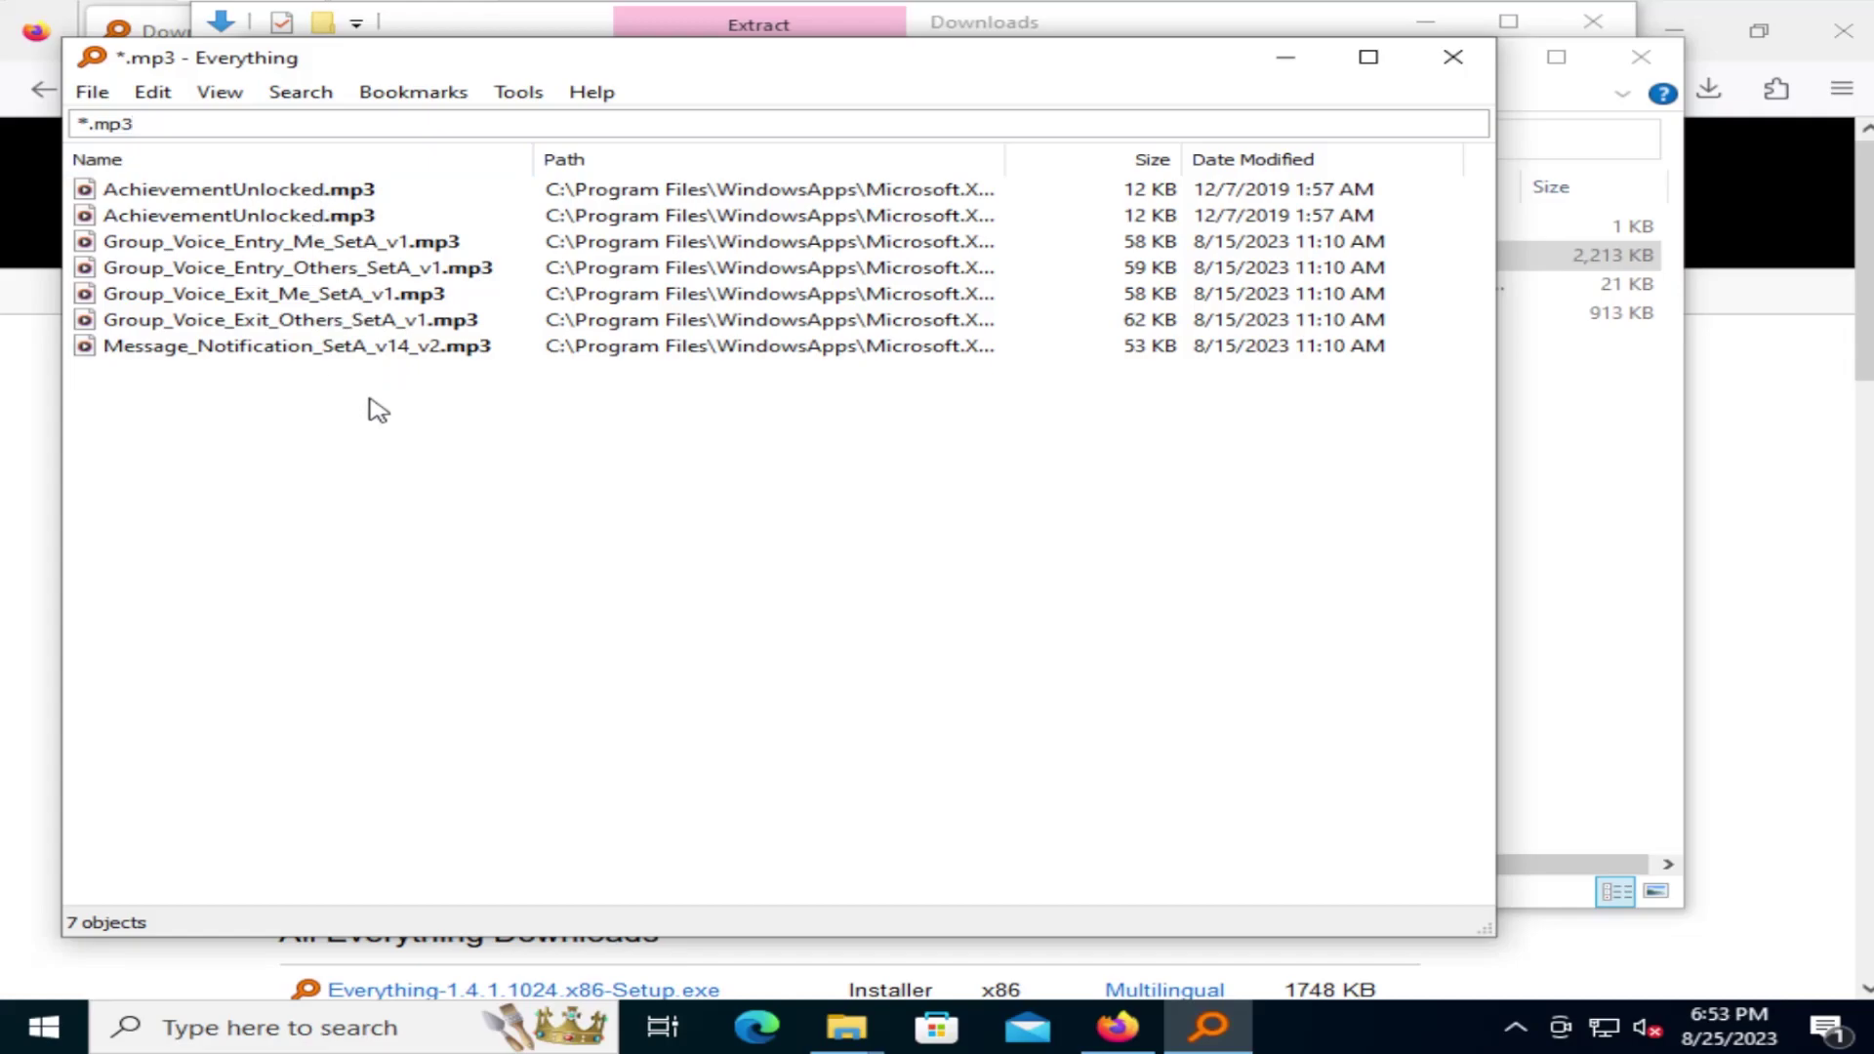
mouse_move(252, 214)
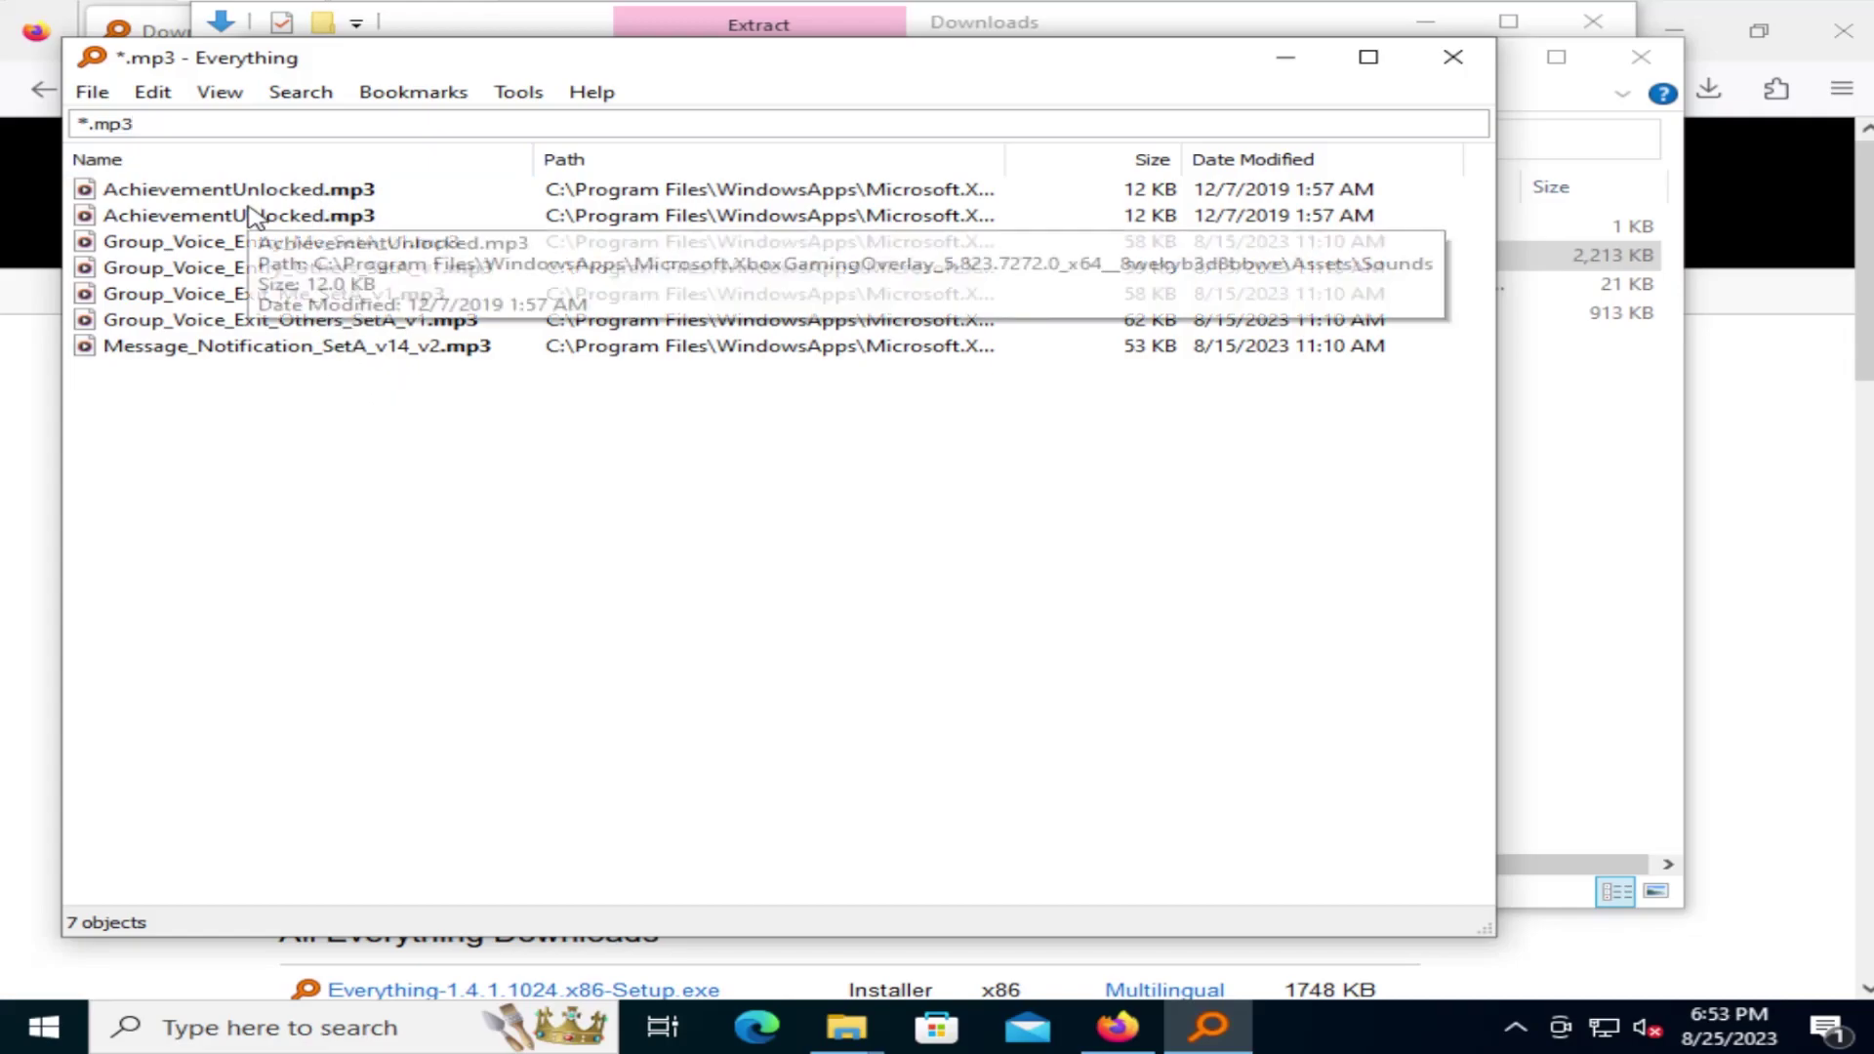
key(BackSpace)
key(BackSpace)
key(BackSpace)
key(BackSpace)
key(BackSpace)
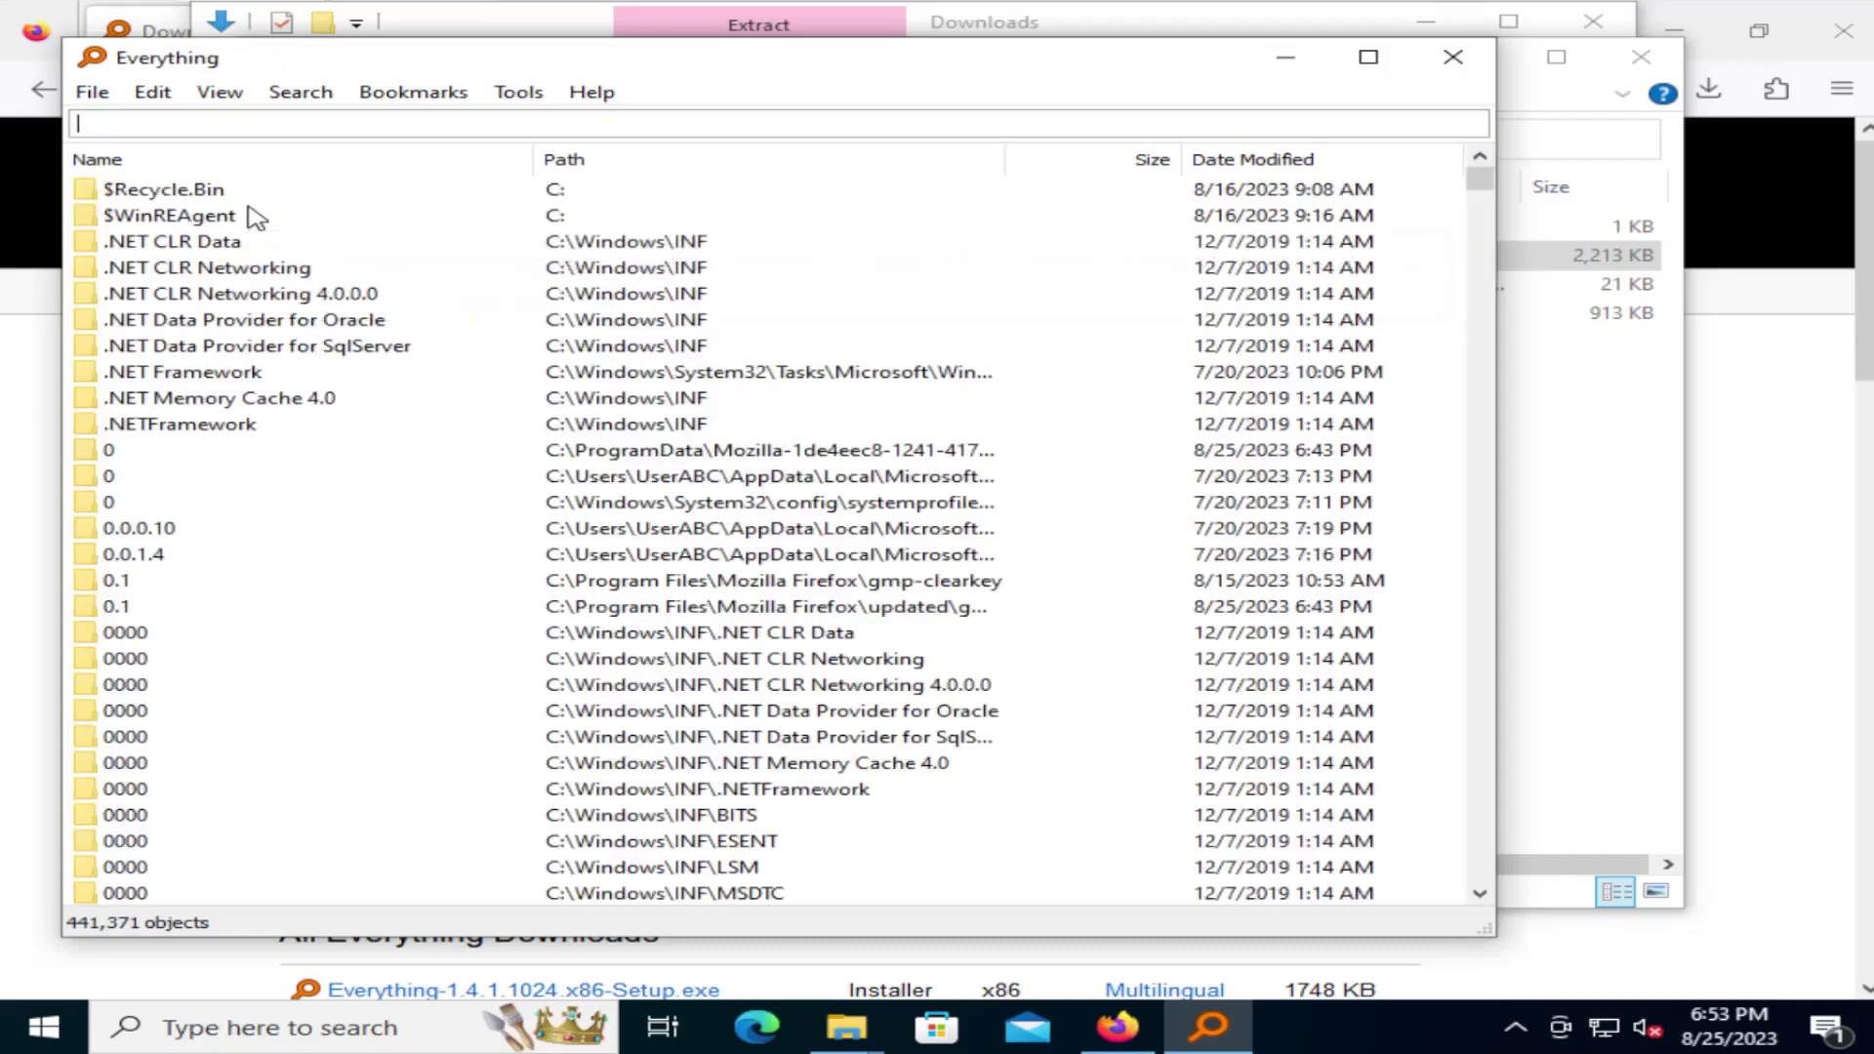
text(*.jpg)
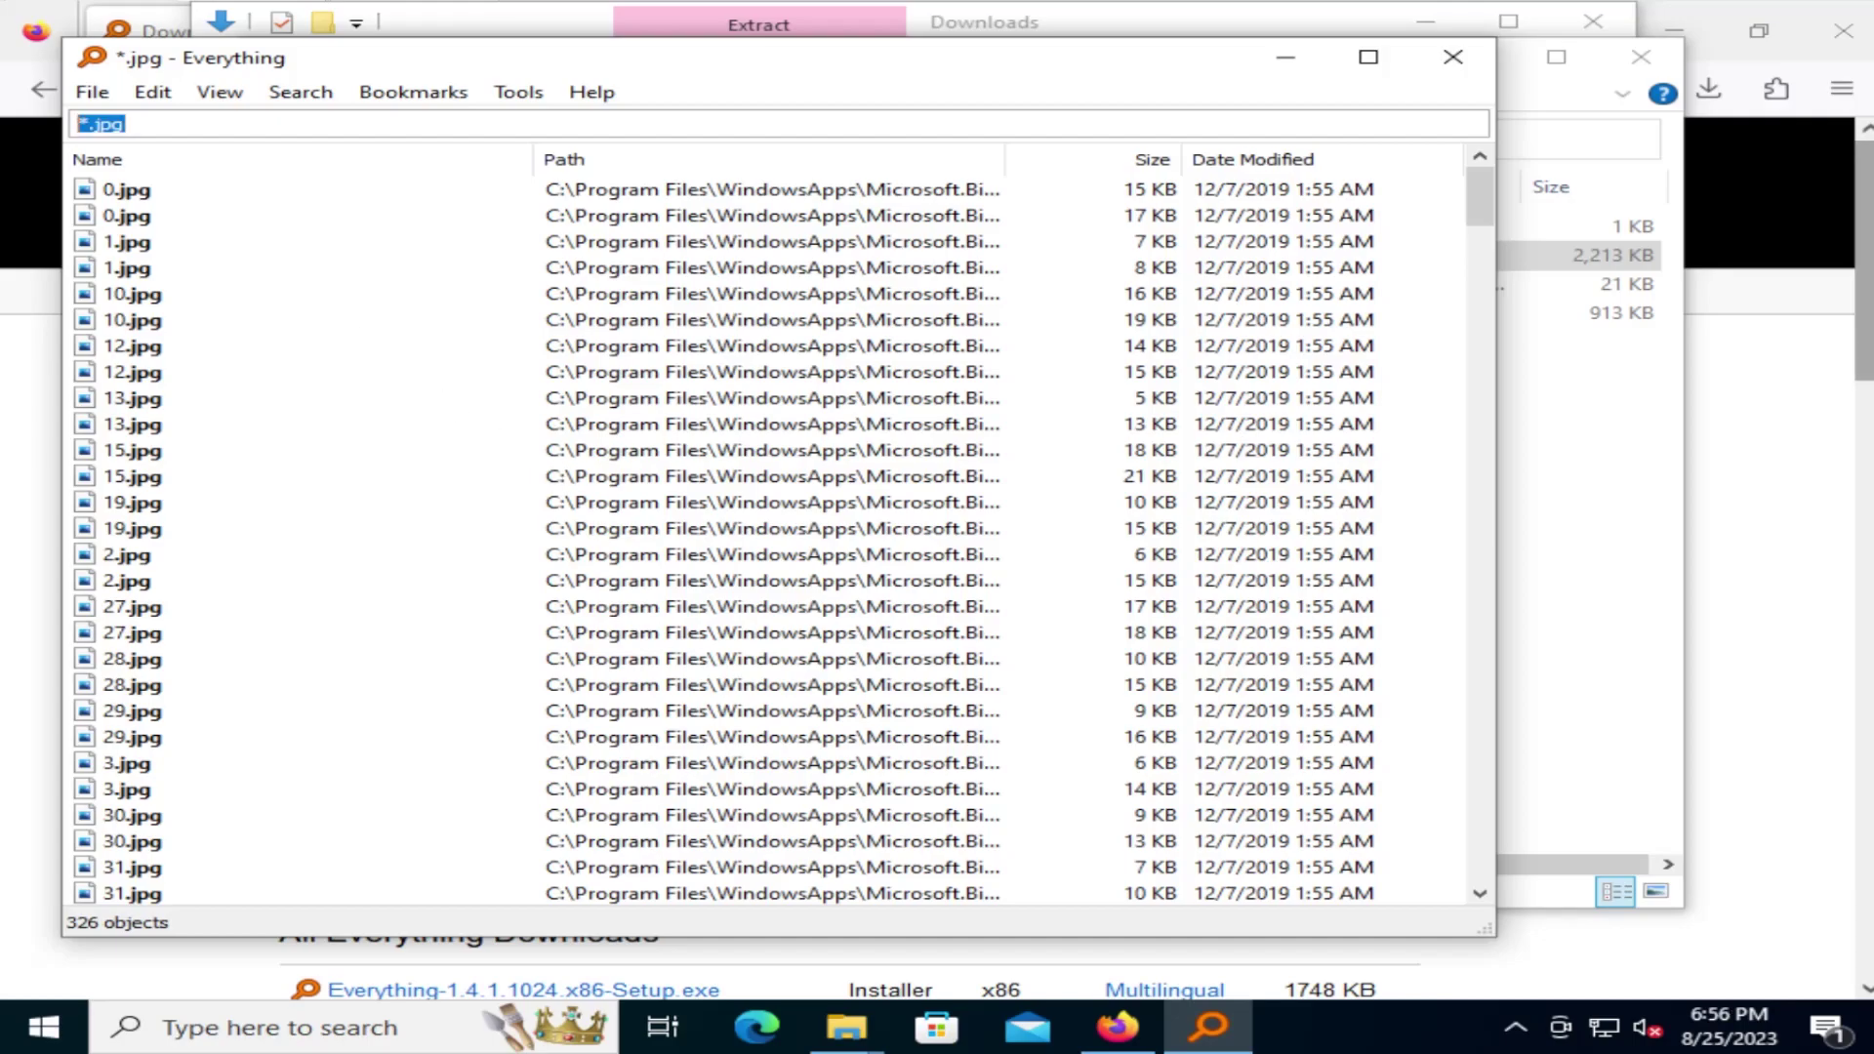
click(301, 95)
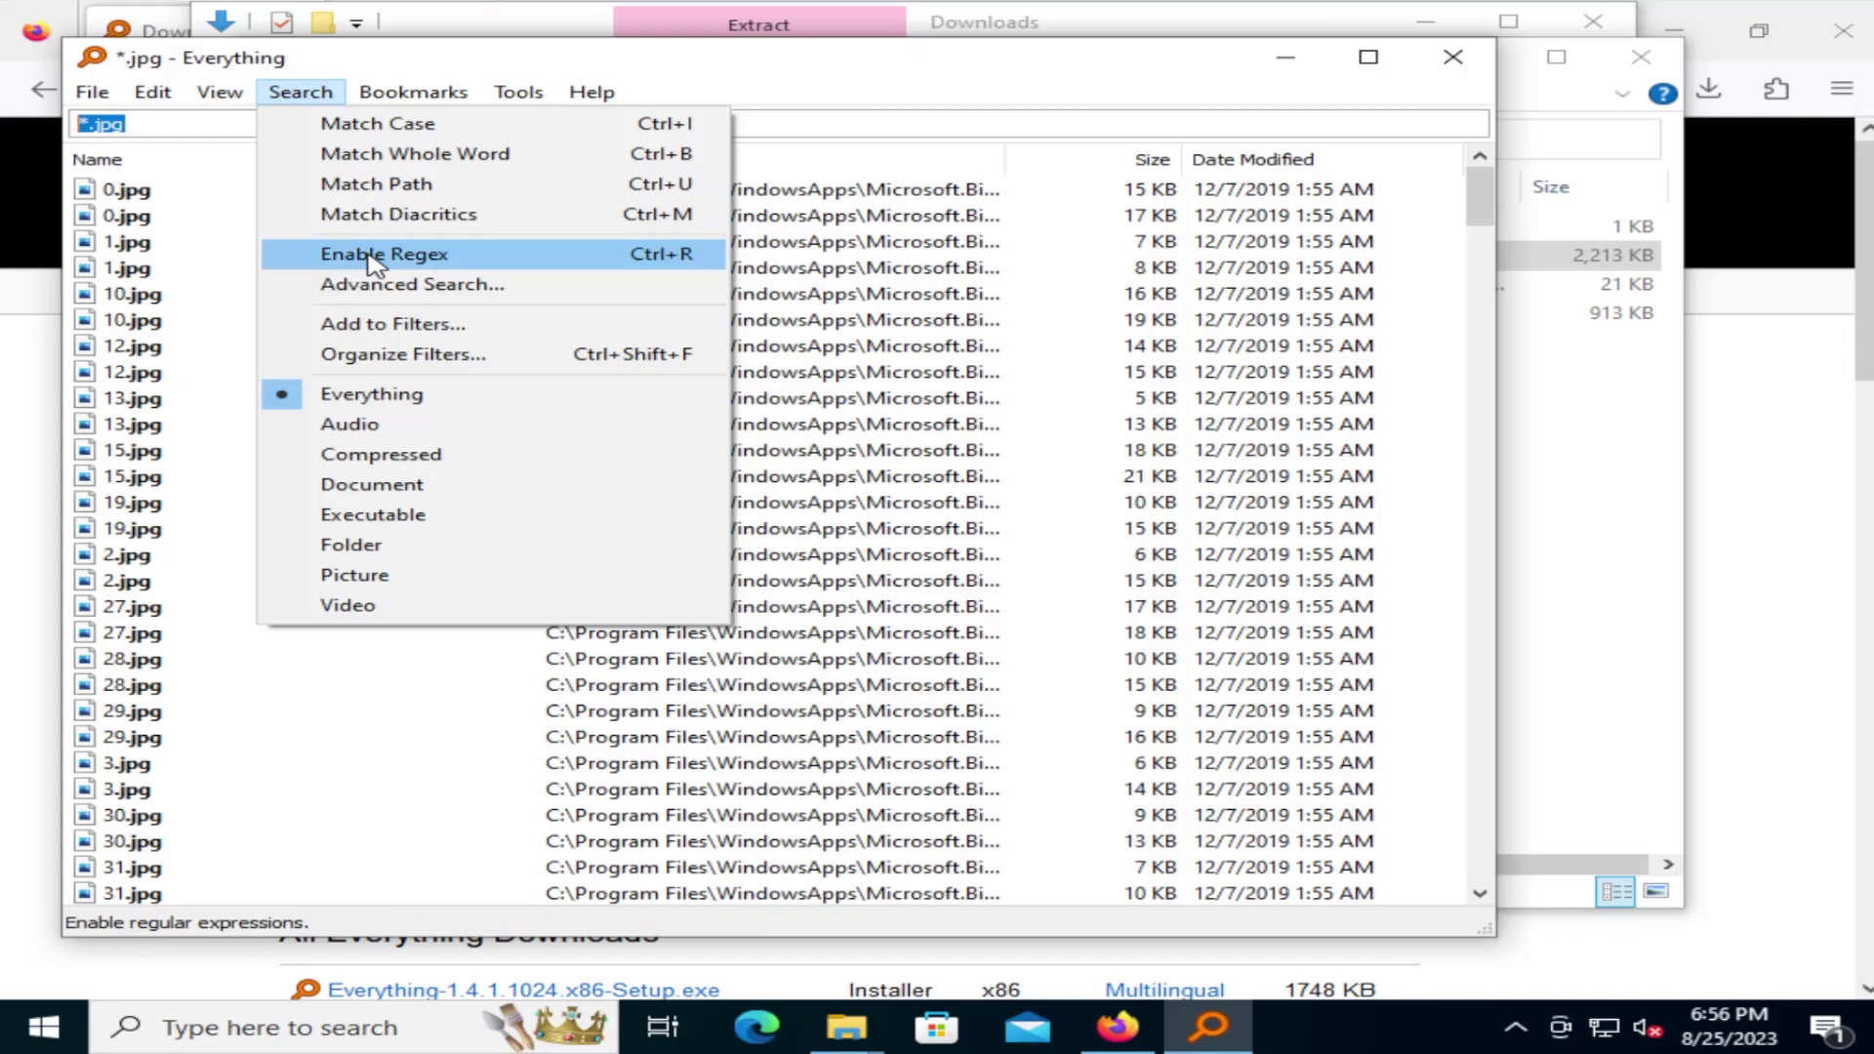
click(395, 287)
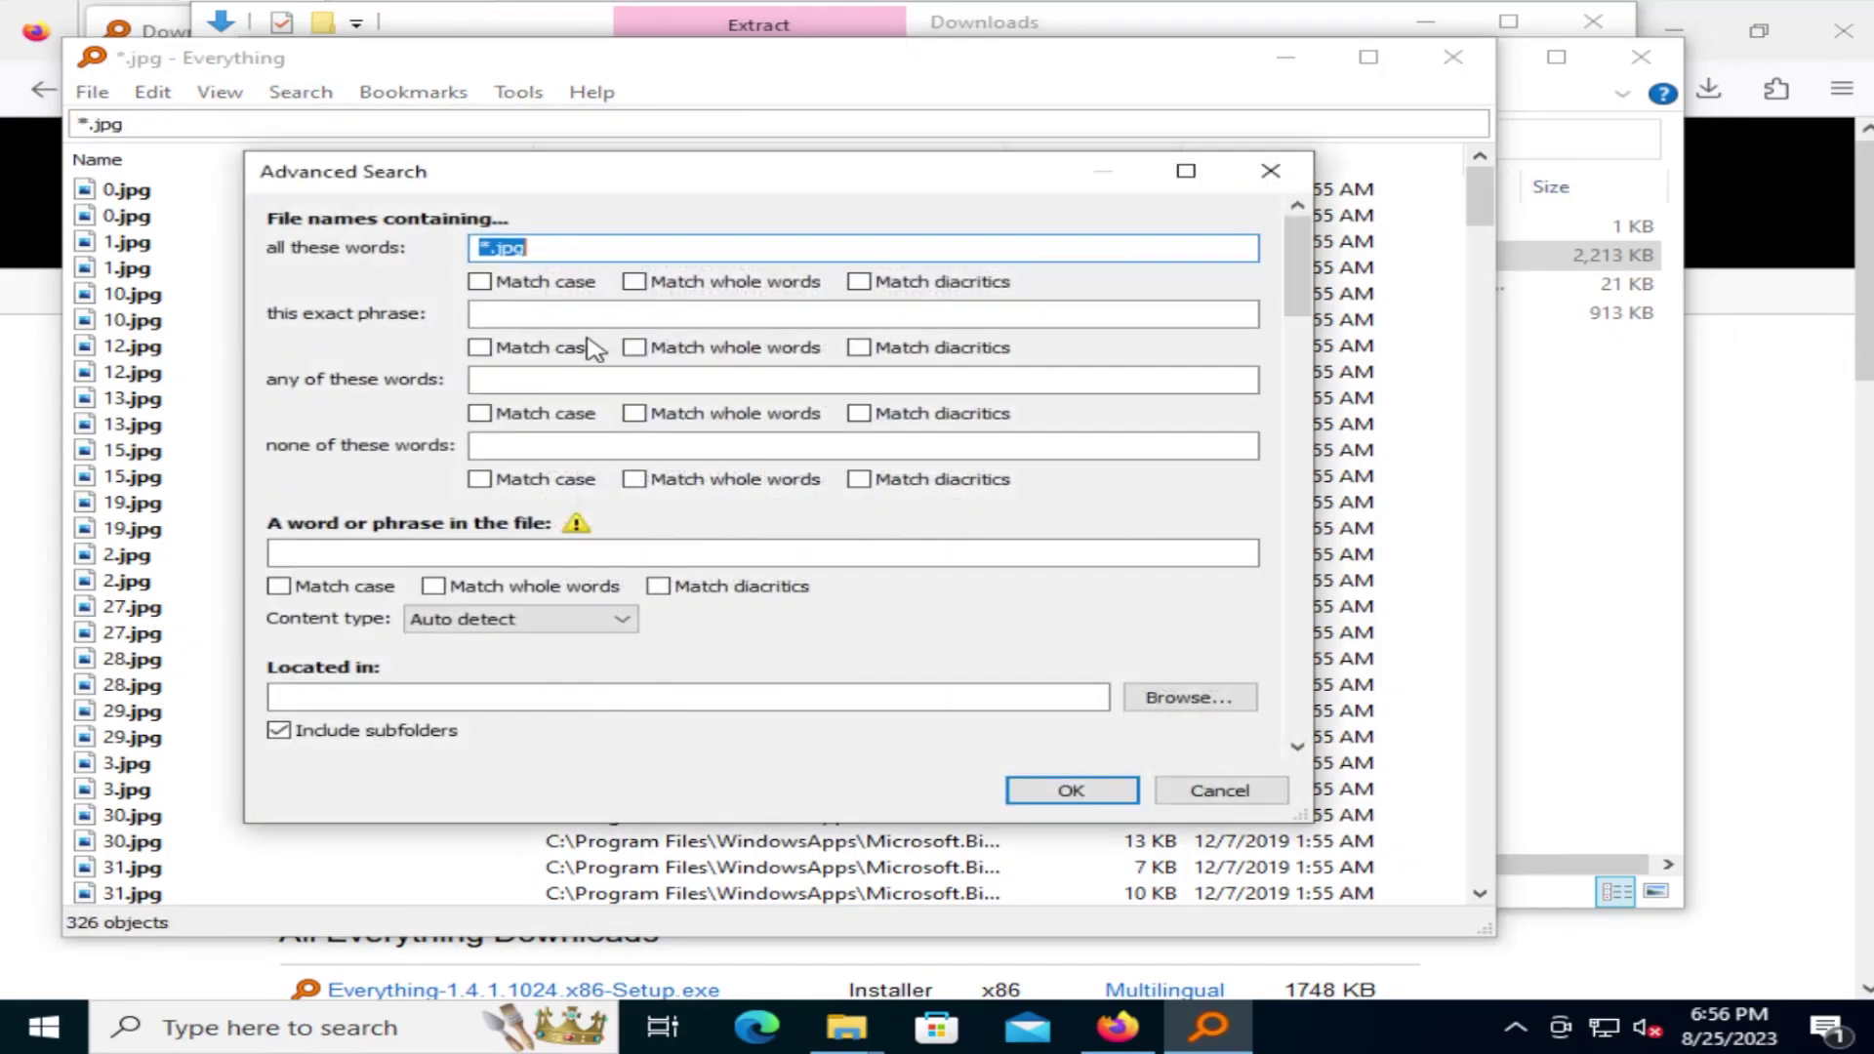
click(1219, 790)
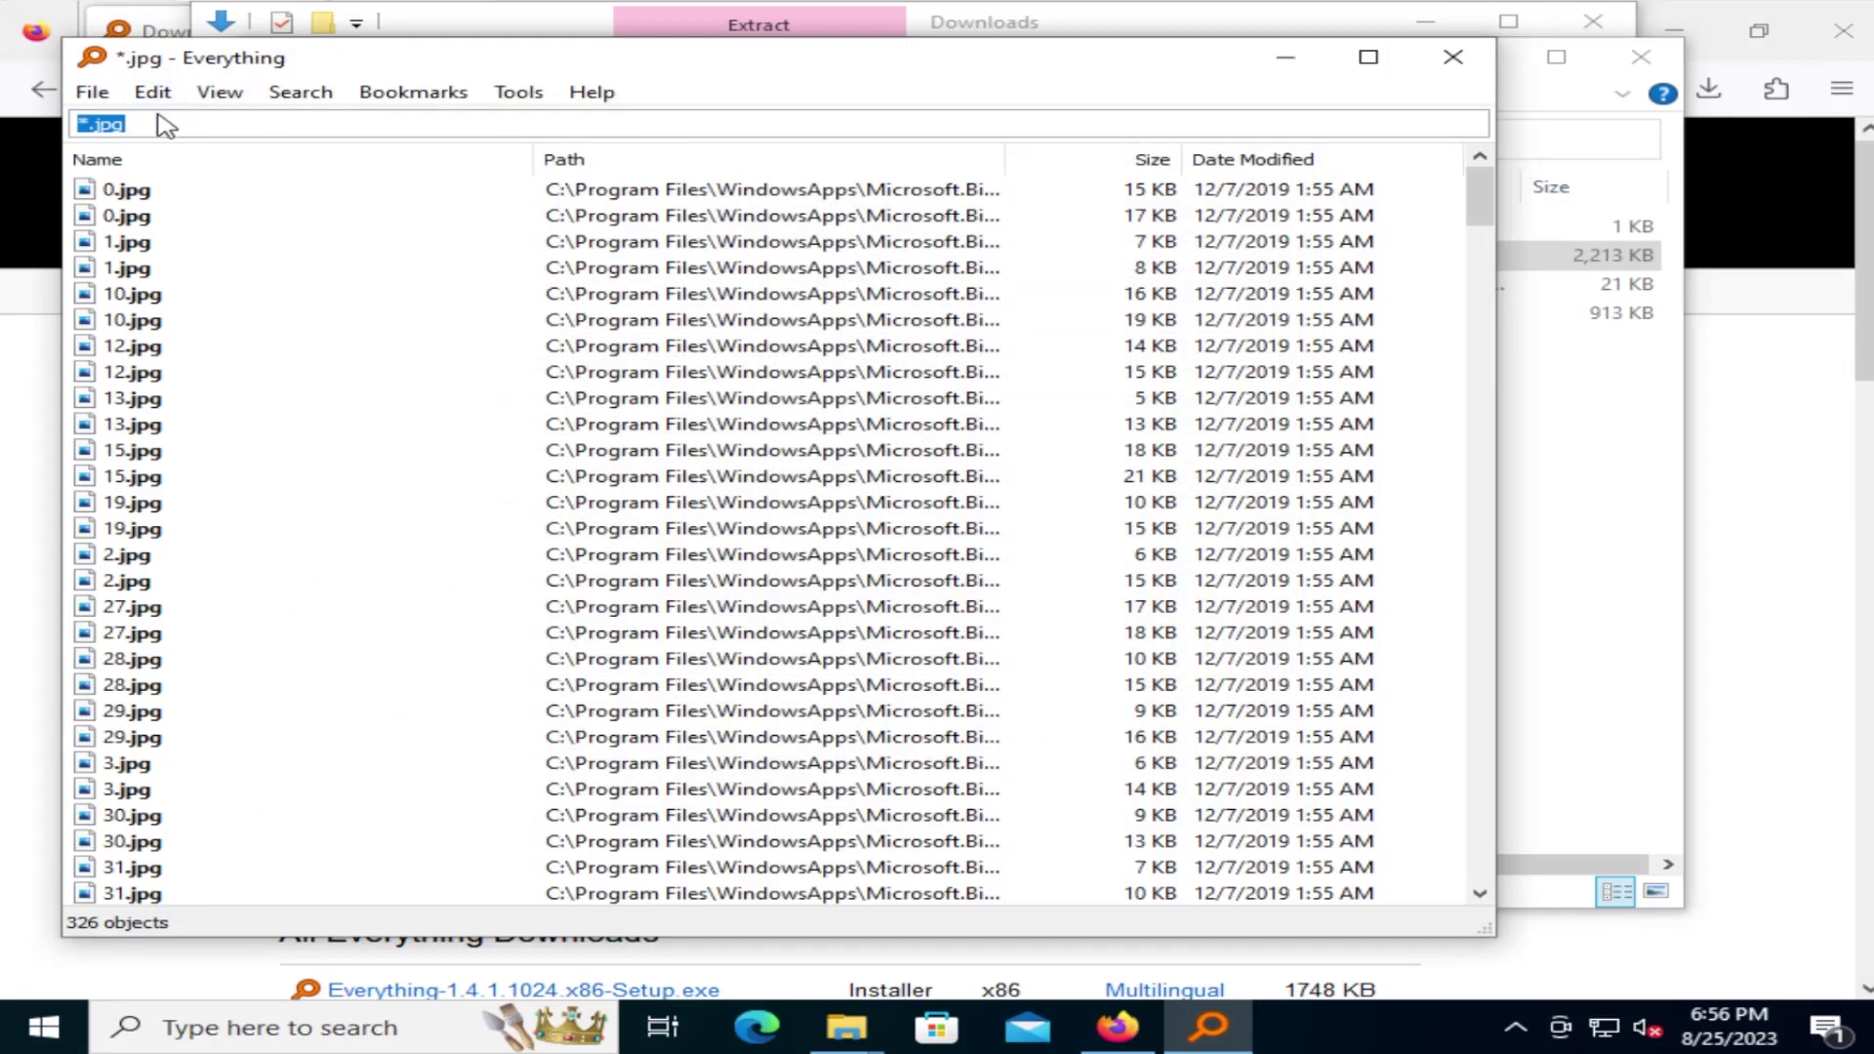